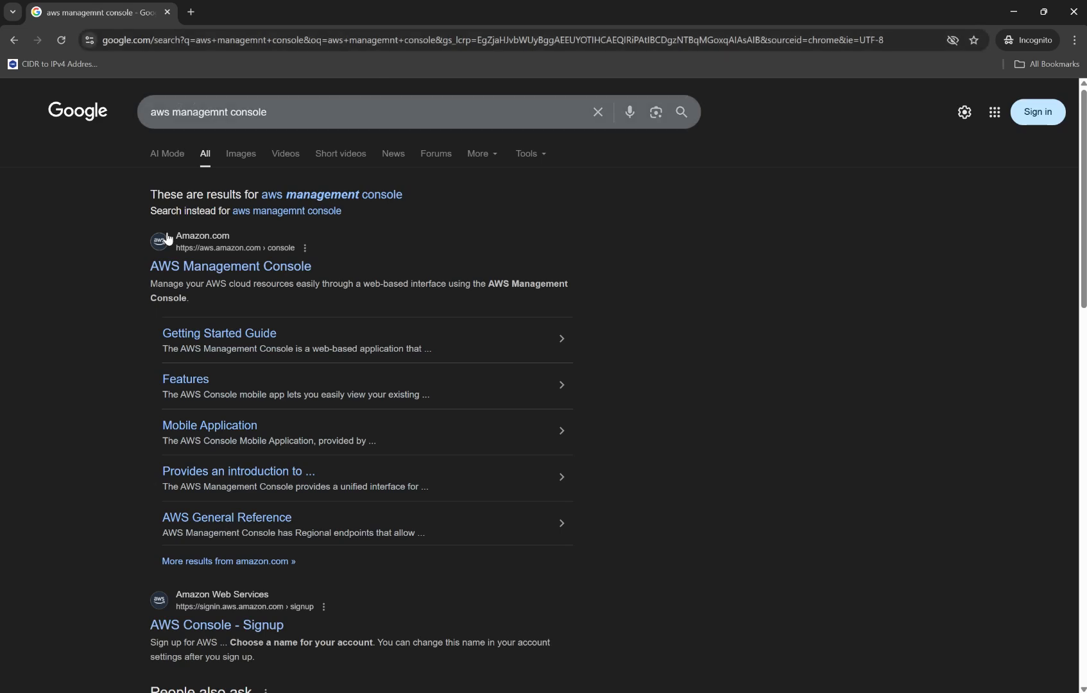
Open the AWS Management Console page from the Google search results
left_click(199, 274)
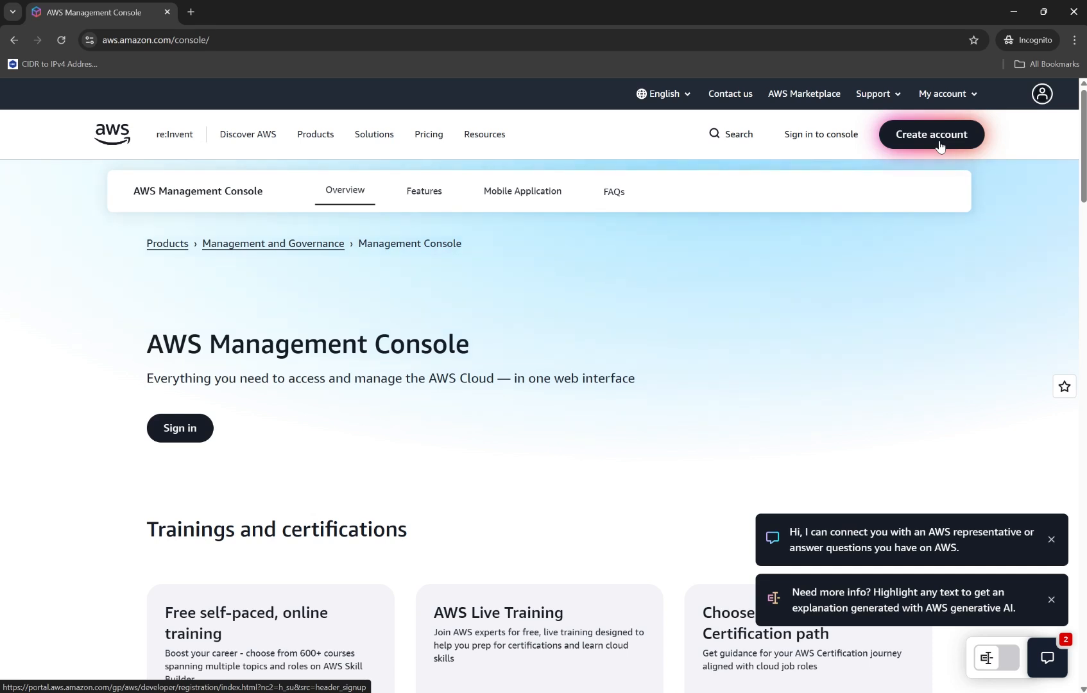
Sign in to the AWS console to reach Console Home
left_click(844, 135)
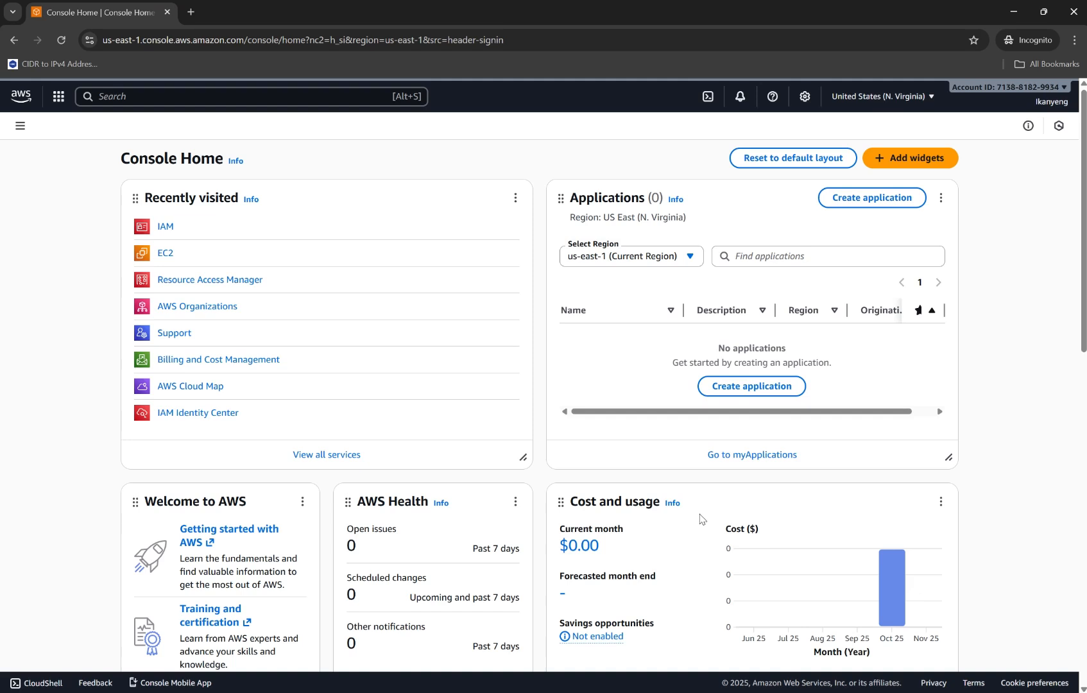
scroll(673, 520, "down", 1)
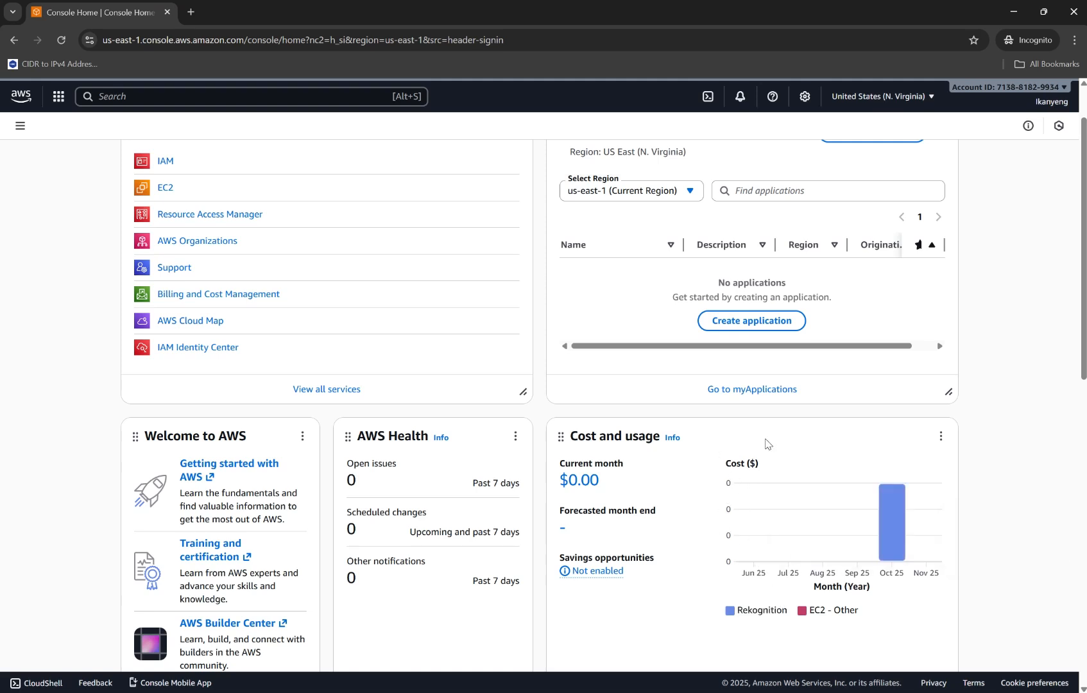
scroll(765, 443, "up", 2)
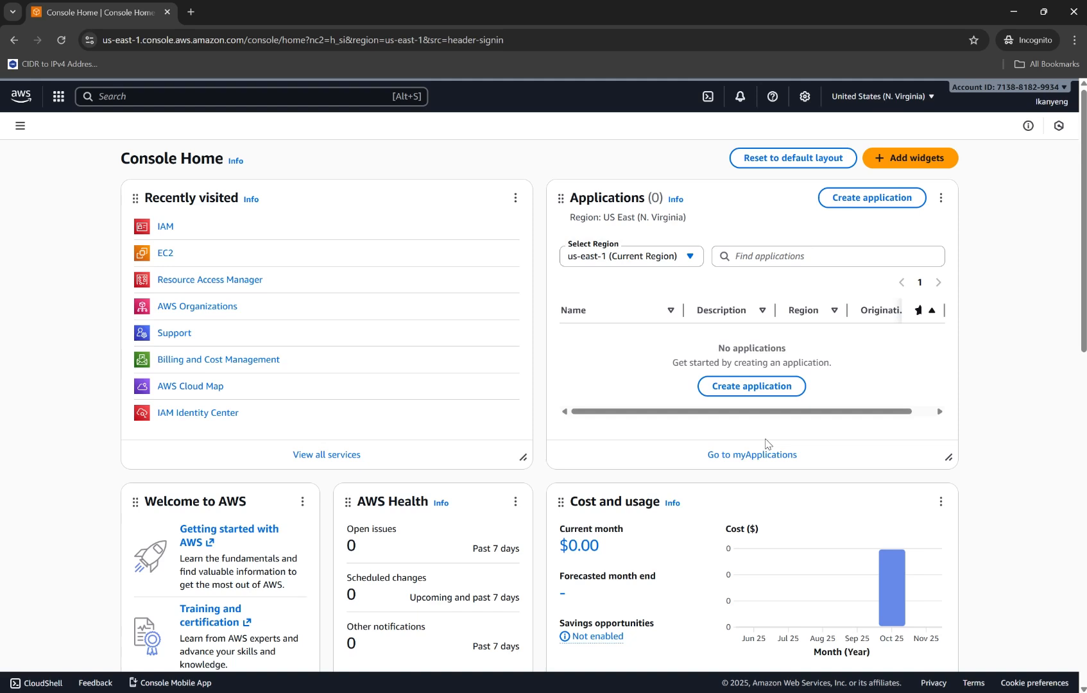
left_click(870, 95)
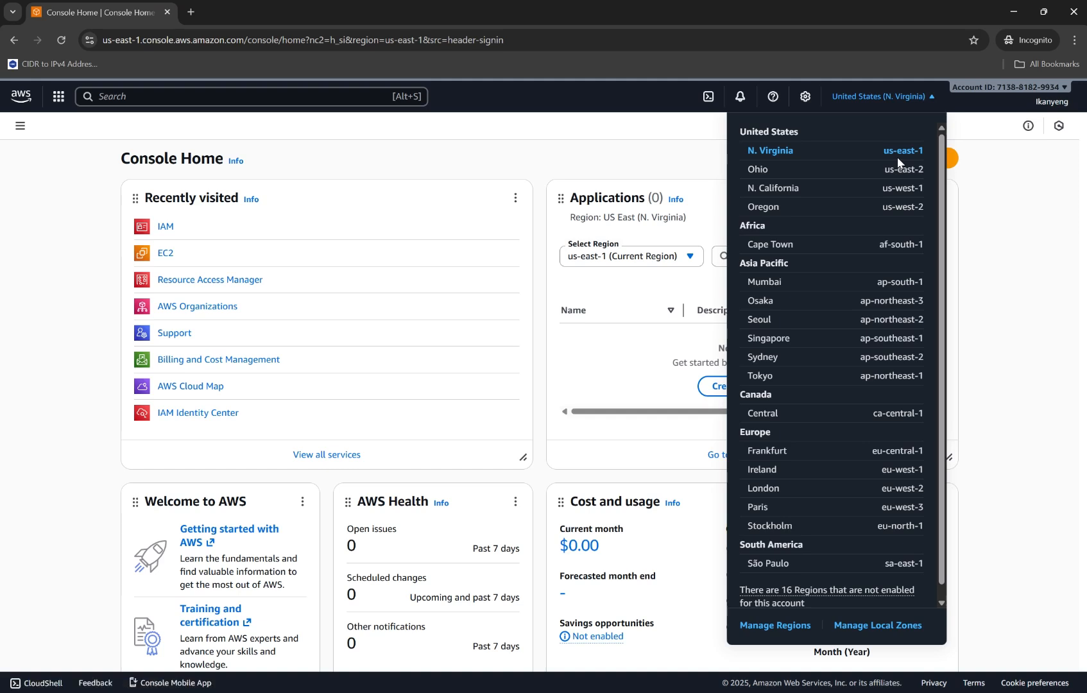
left_click(1019, 306)
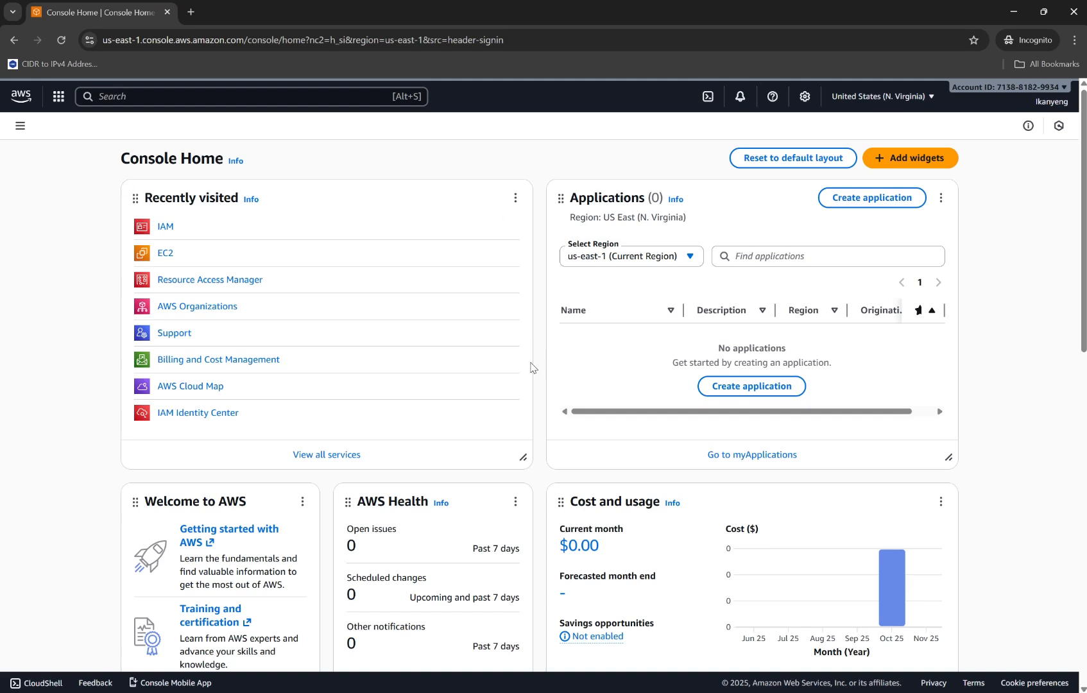
Search the console for IAM and open the IAM Dashboard
left_click(180, 94)
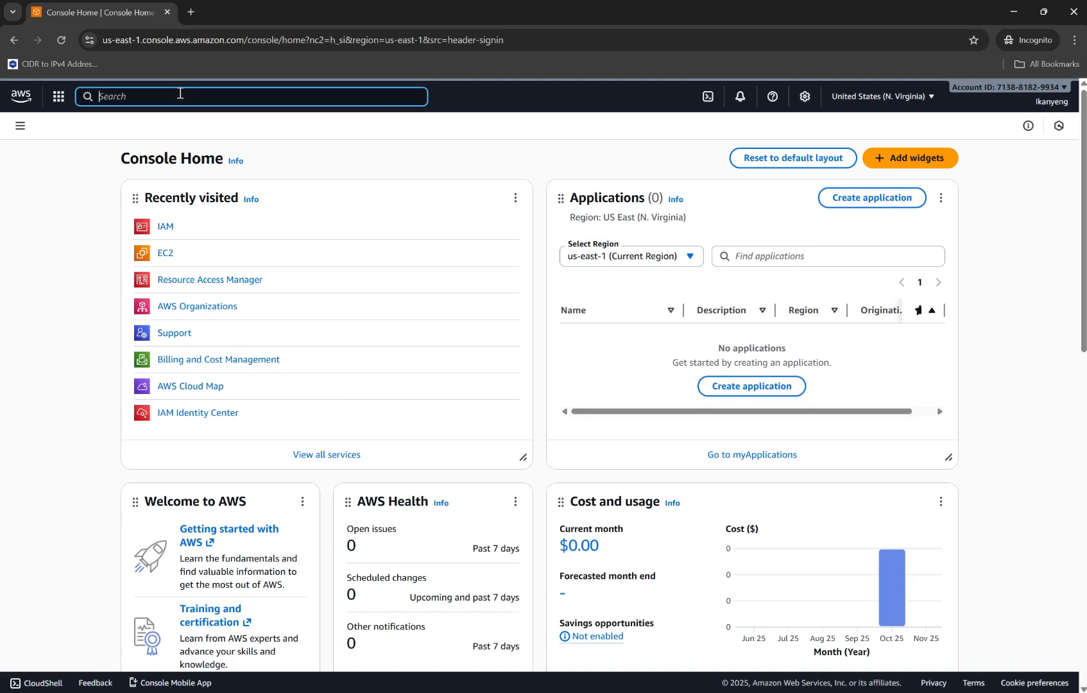
type("IAM")
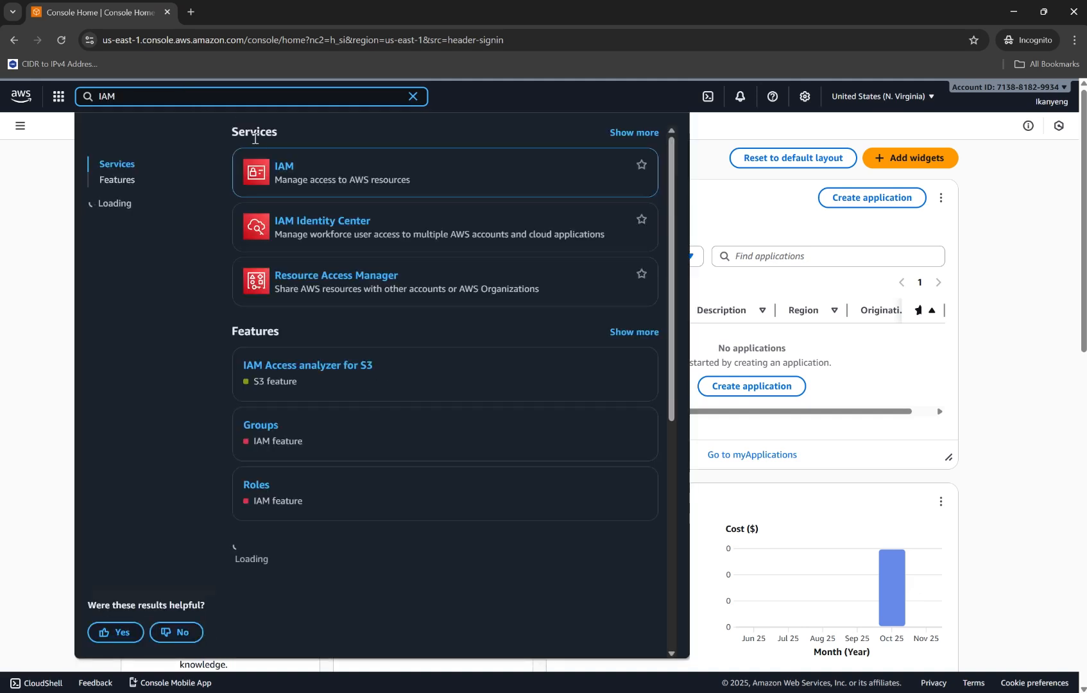
left_click(284, 167)
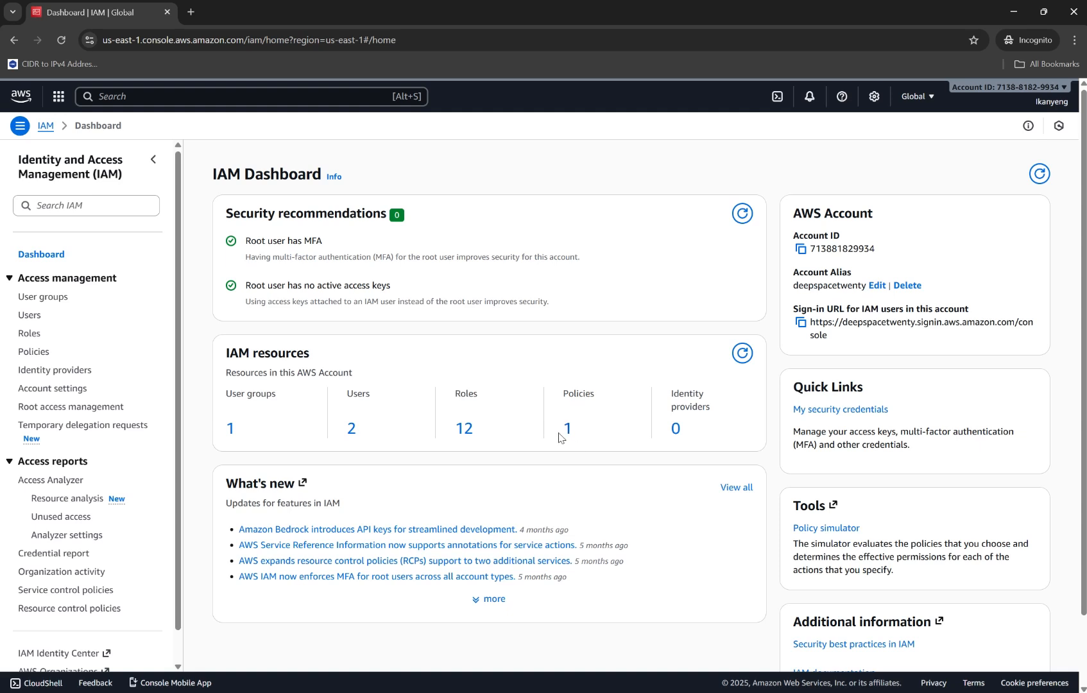
Go to the IAM Users list and start the Create user wizard
left_click(36, 317)
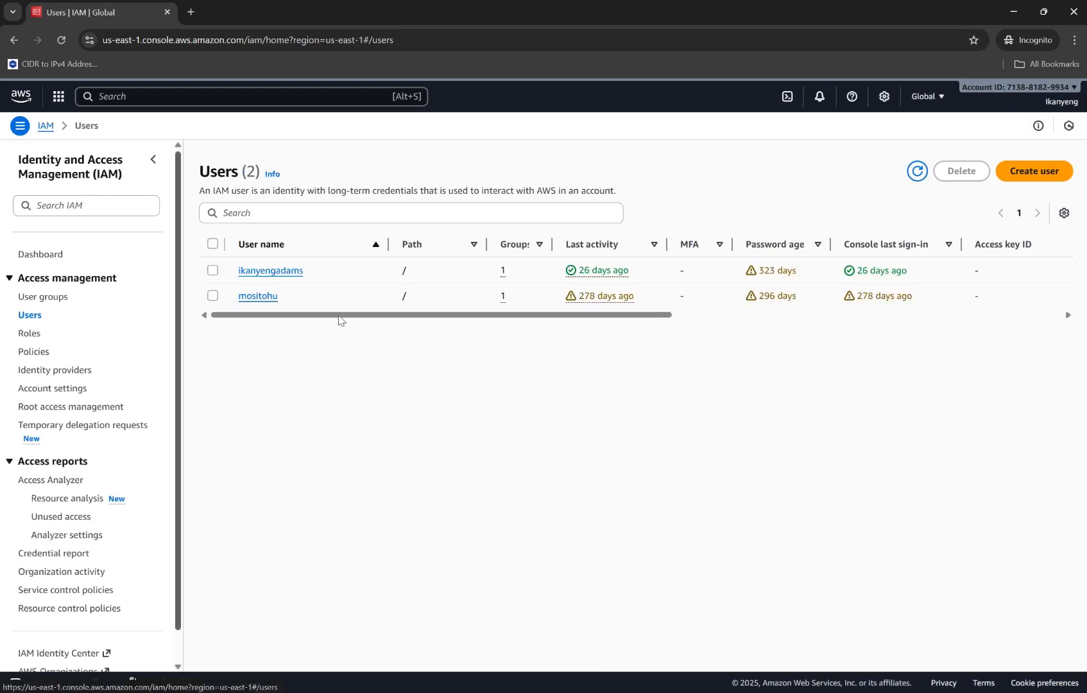
left_click(1051, 176)
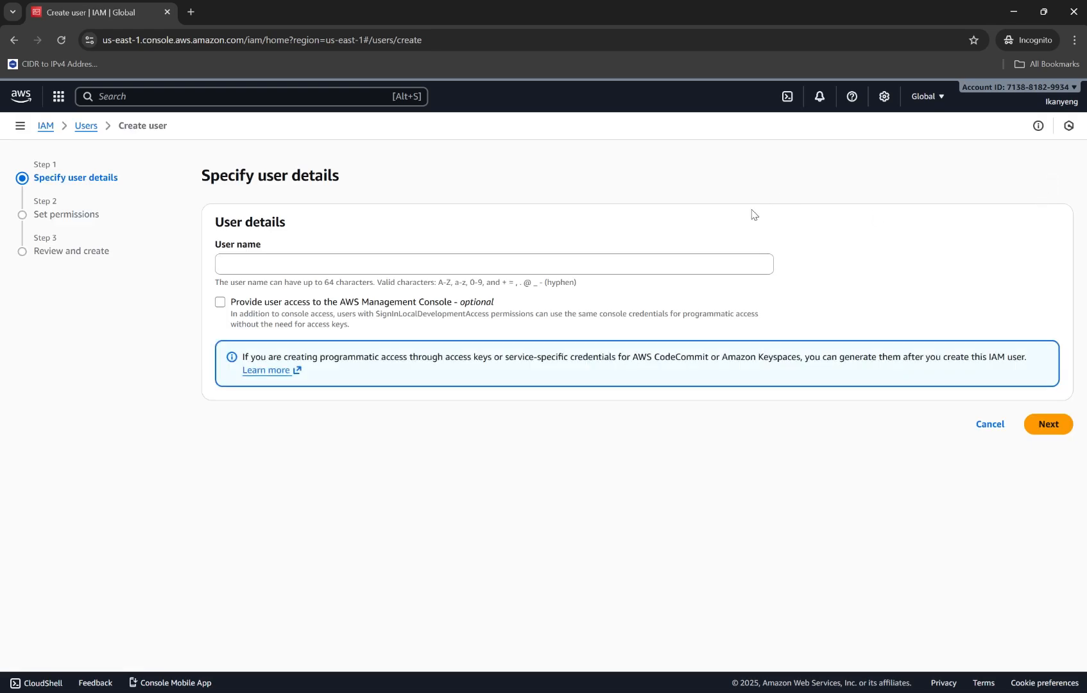
Enter the user name Fred and enable console access for the user
left_click(674, 265)
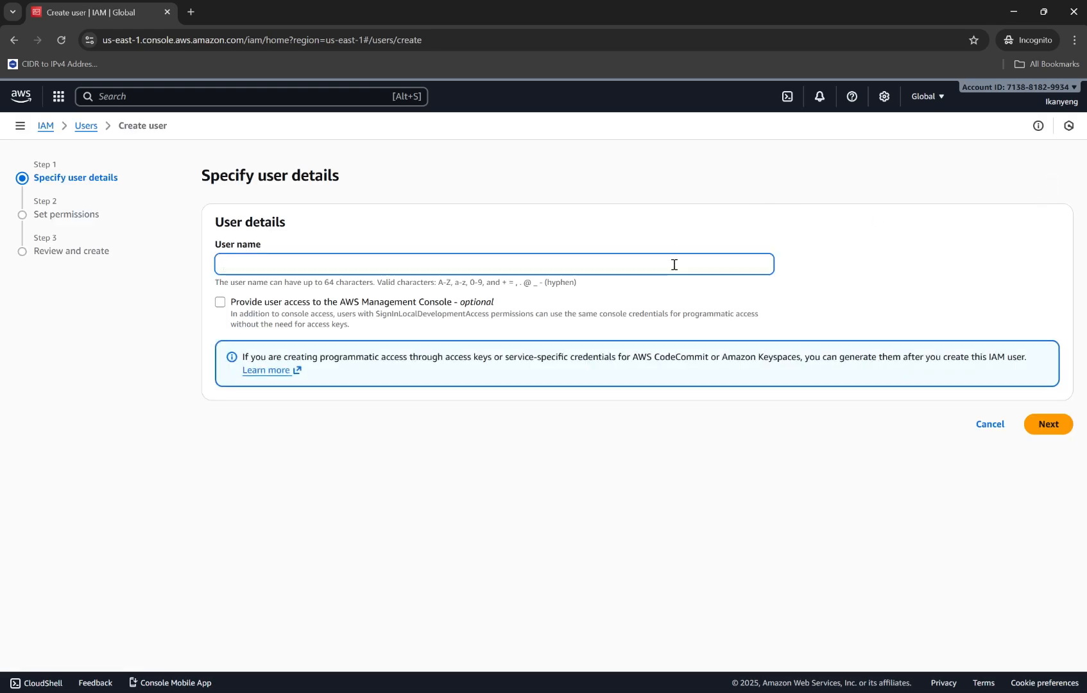
type("Fred")
left_click(223, 309)
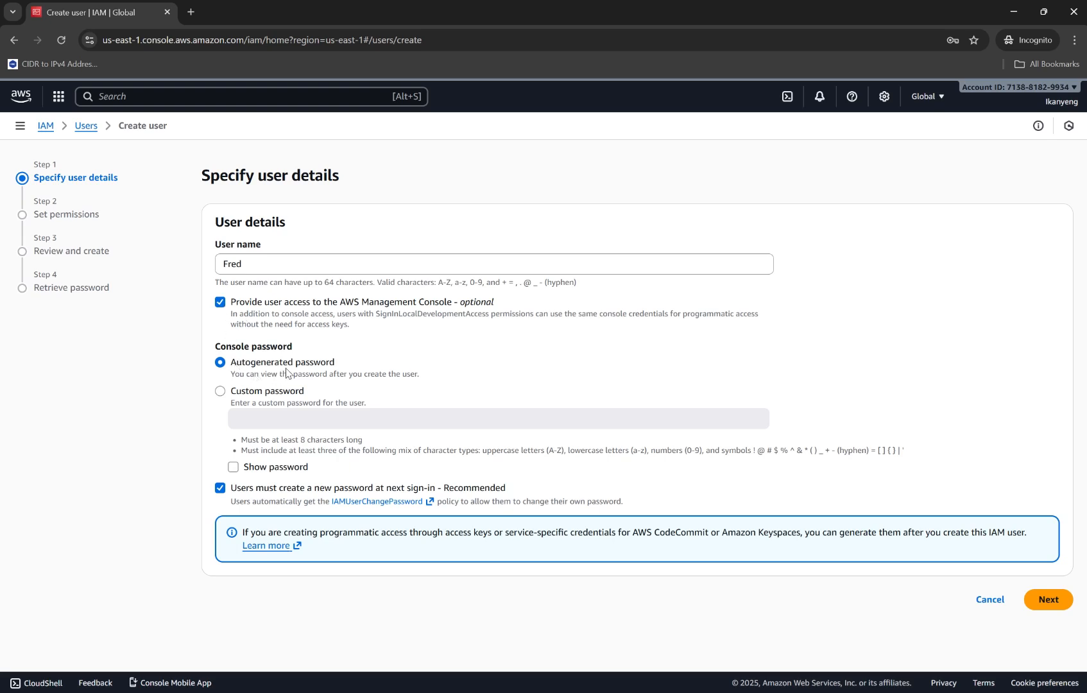
Give Fred a custom password, with no new password required at next sign-in
left_click(220, 392)
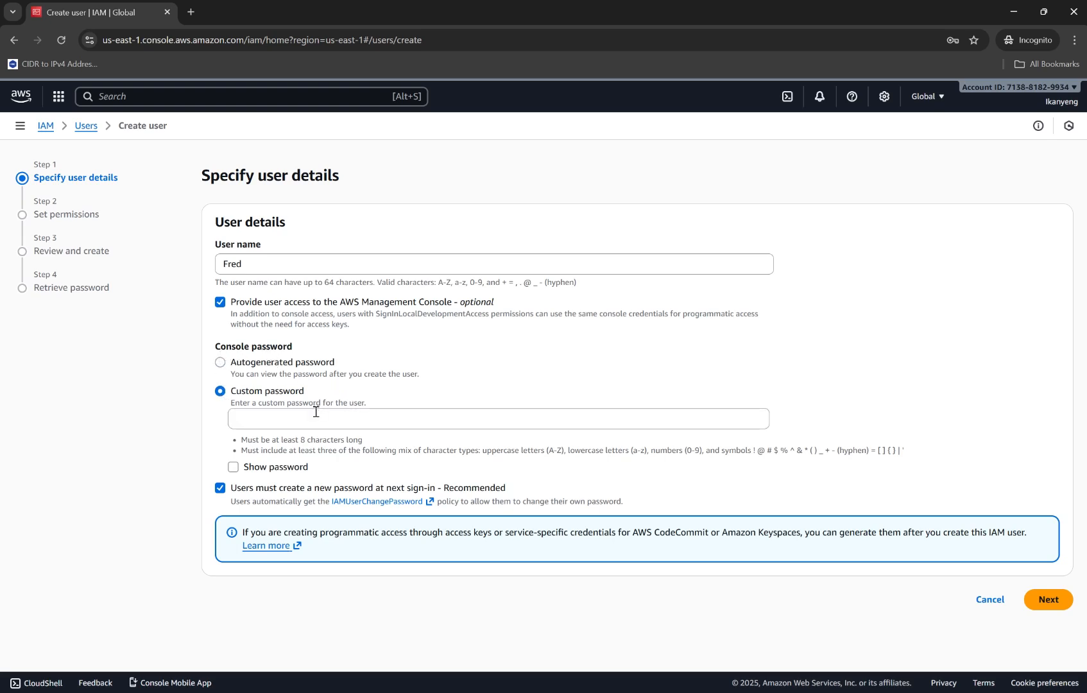
left_click(335, 422)
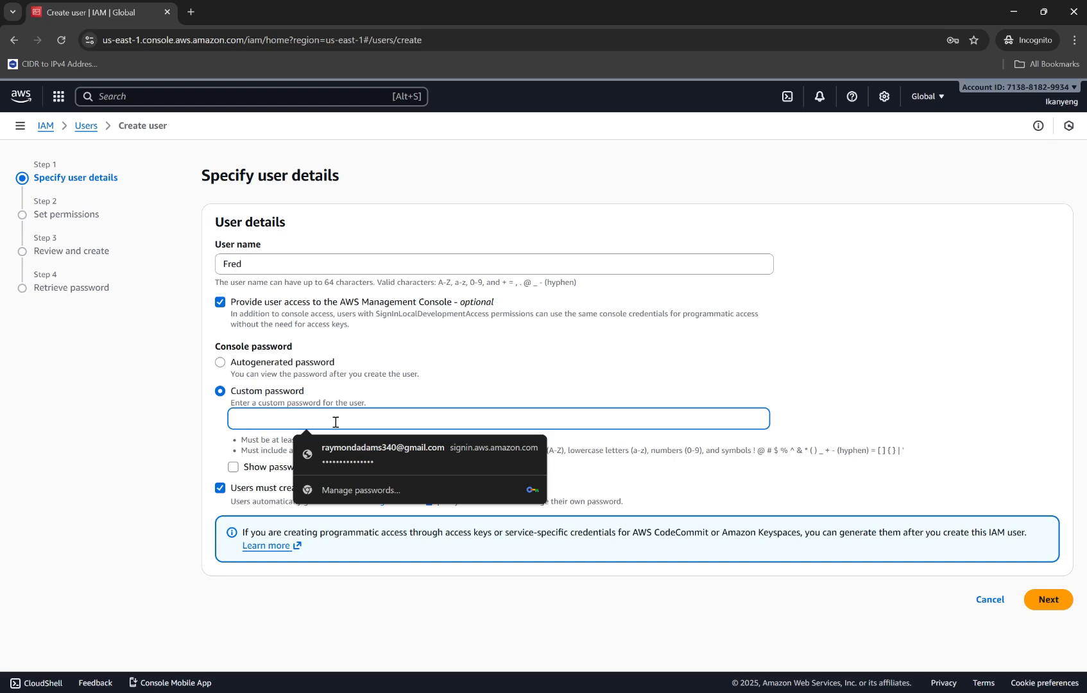
type("••••")
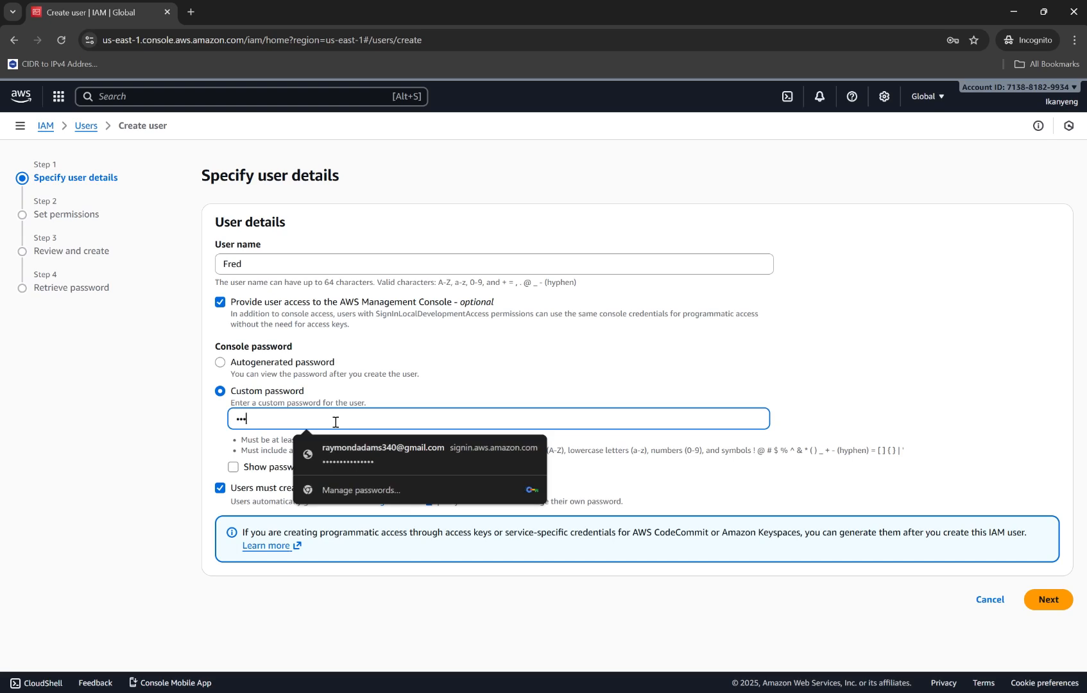
type("••")
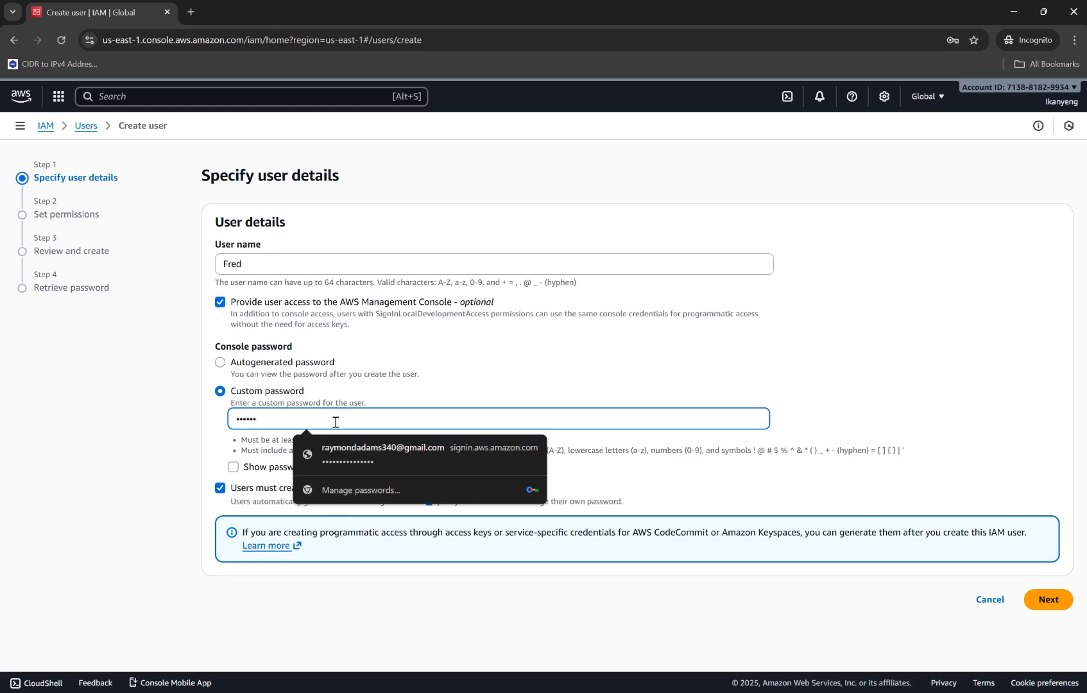
type("•••••••")
left_click(212, 451)
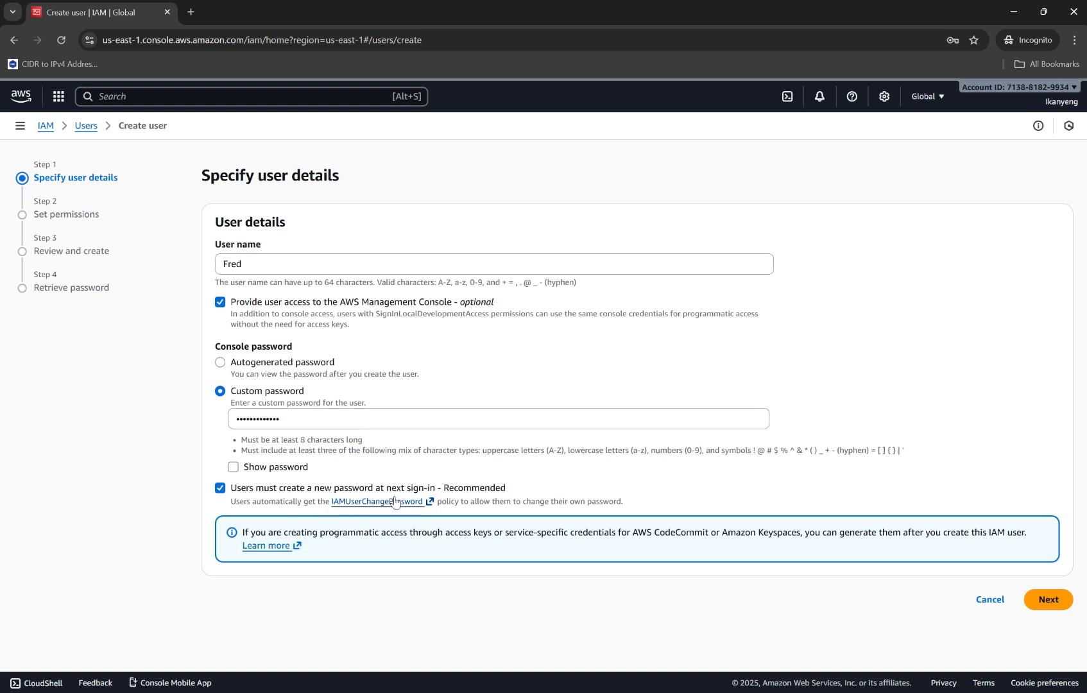
left_click(222, 491)
On the Set permissions step, add Fred to the Admin group with AdministratorAccess
left_click(1042, 600)
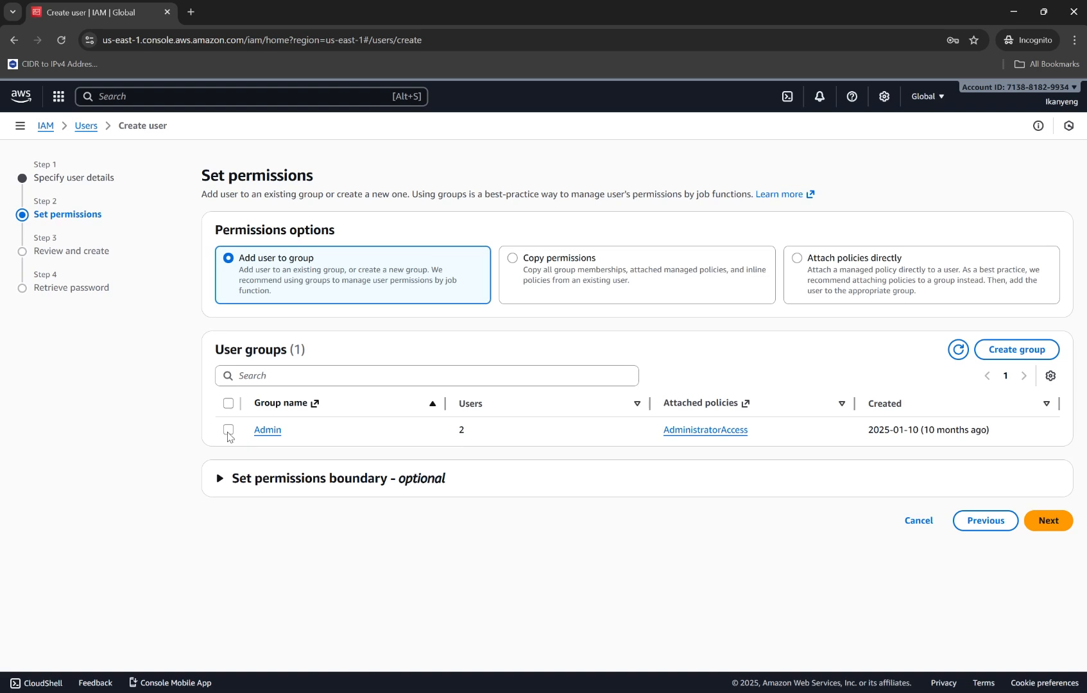
left_click(229, 429)
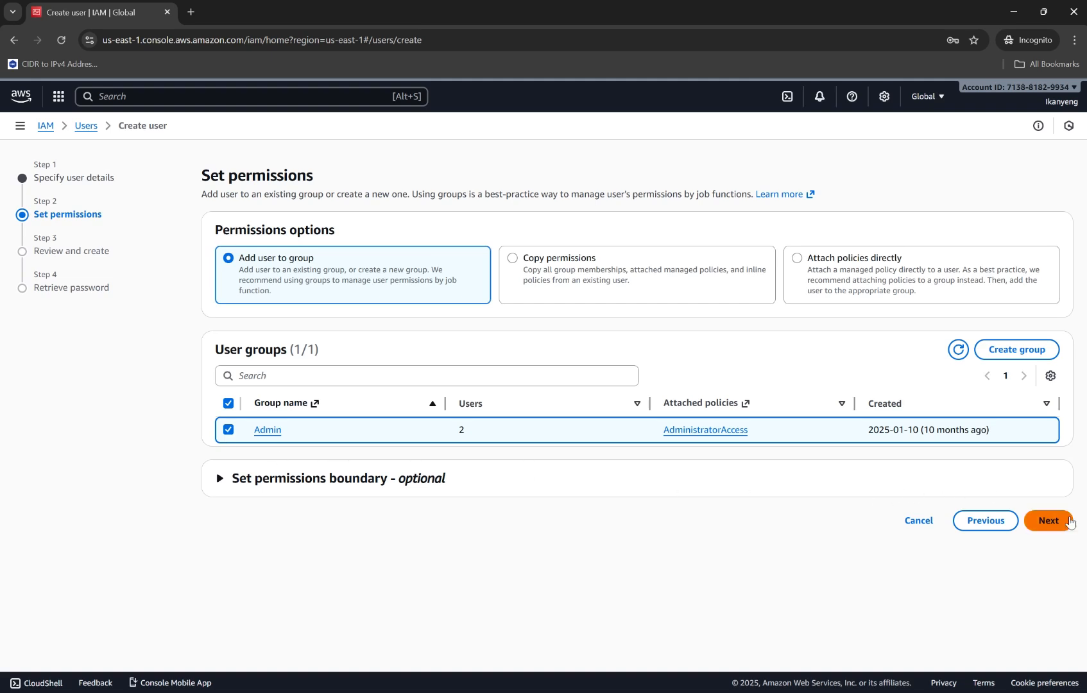
Advance the wizard to Review and create for user Fred
left_click(1069, 522)
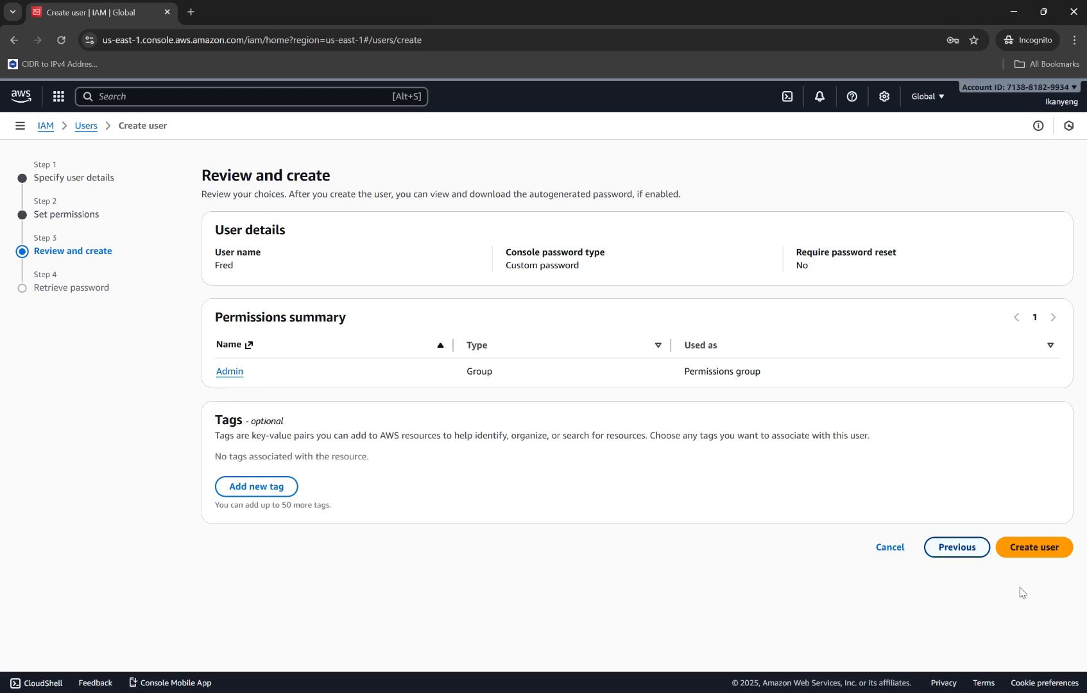
Create user Fred and return to the IAM Dashboard, skipping the password download
left_click(1026, 546)
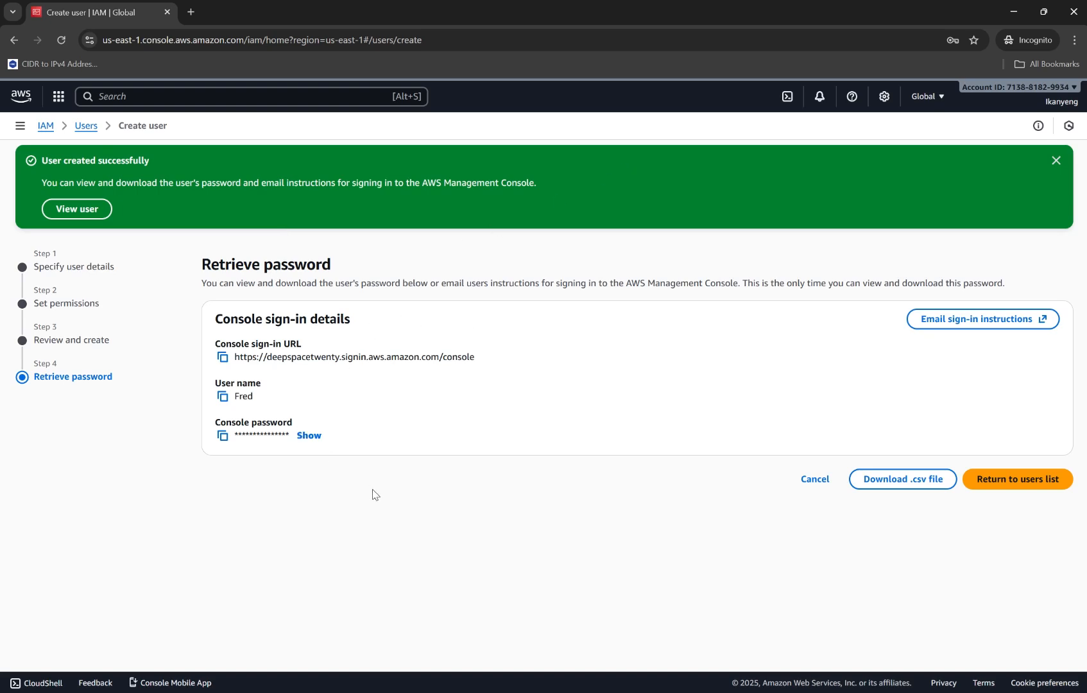
left_click(44, 126)
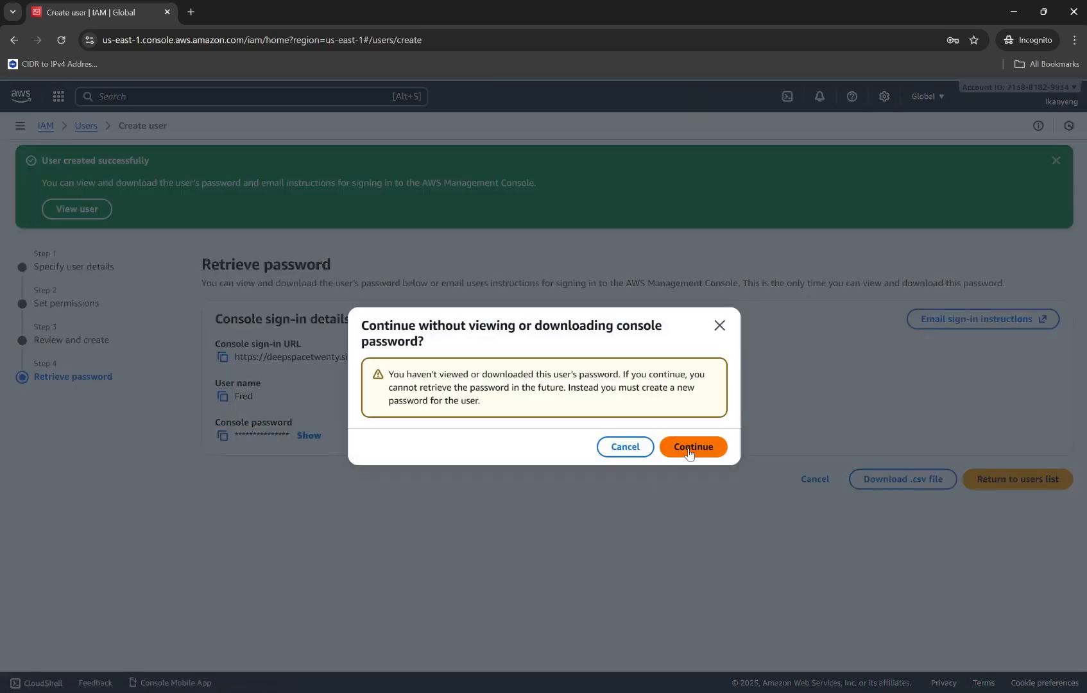
left_click(688, 449)
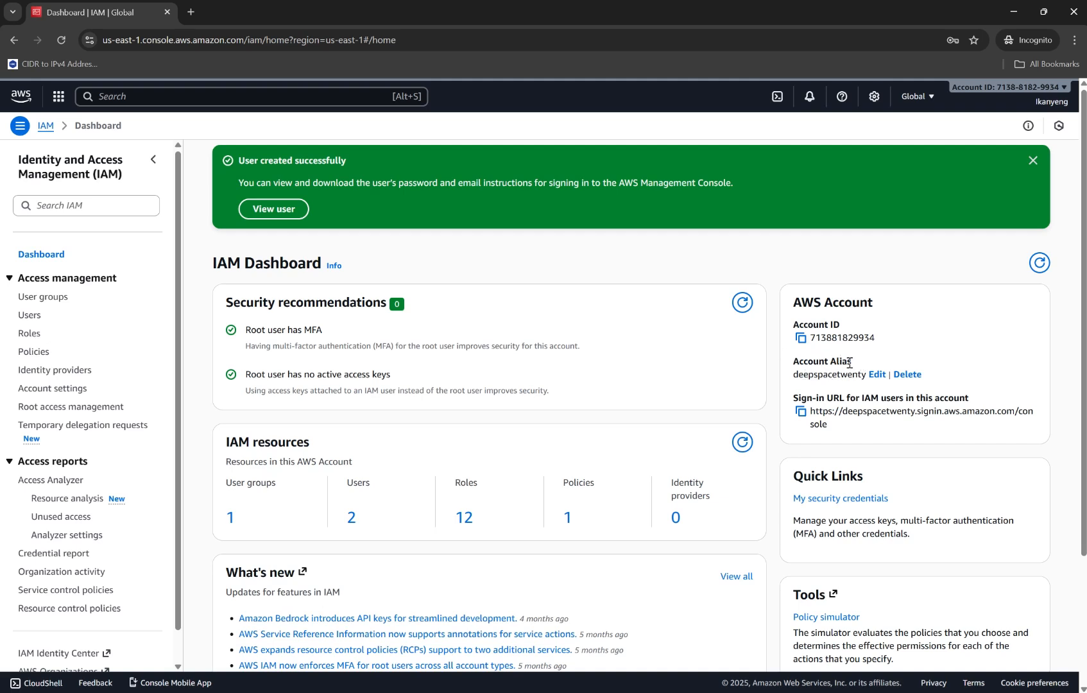
Sign out of the current console session and open the IAM user sign-in page
left_click(1029, 101)
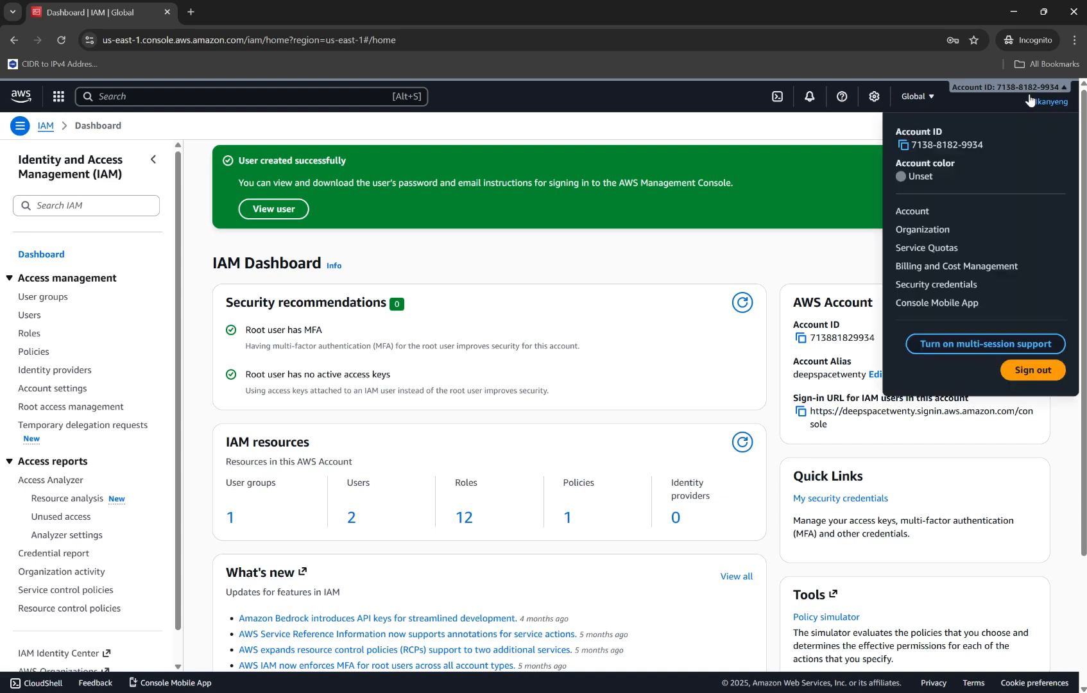
left_click(1052, 373)
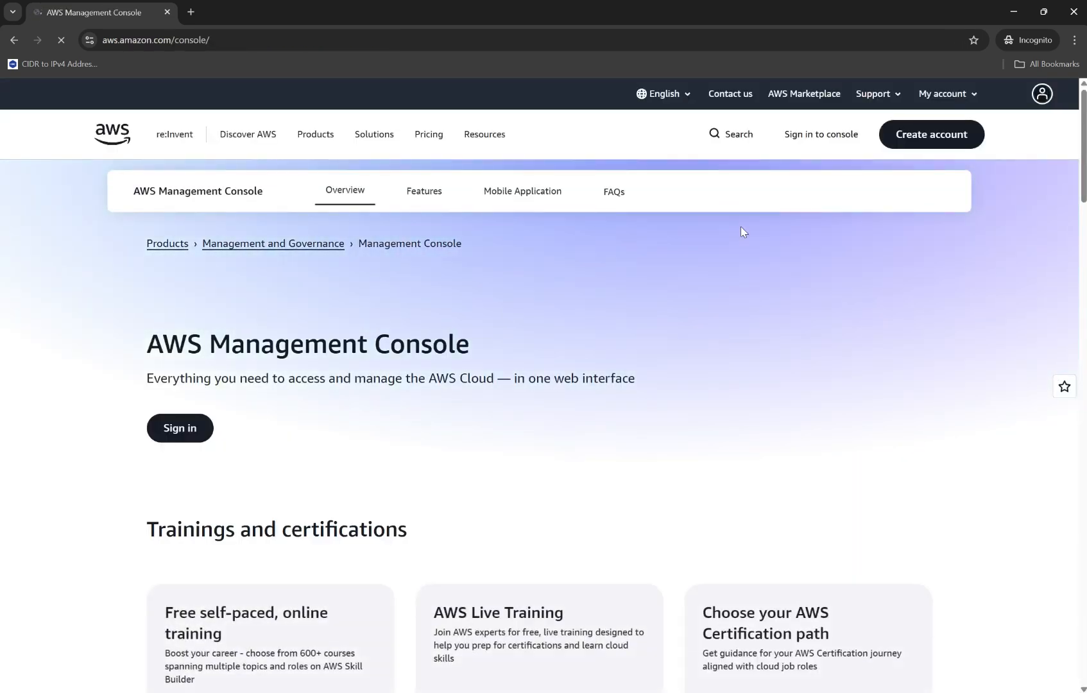
left_click(827, 134)
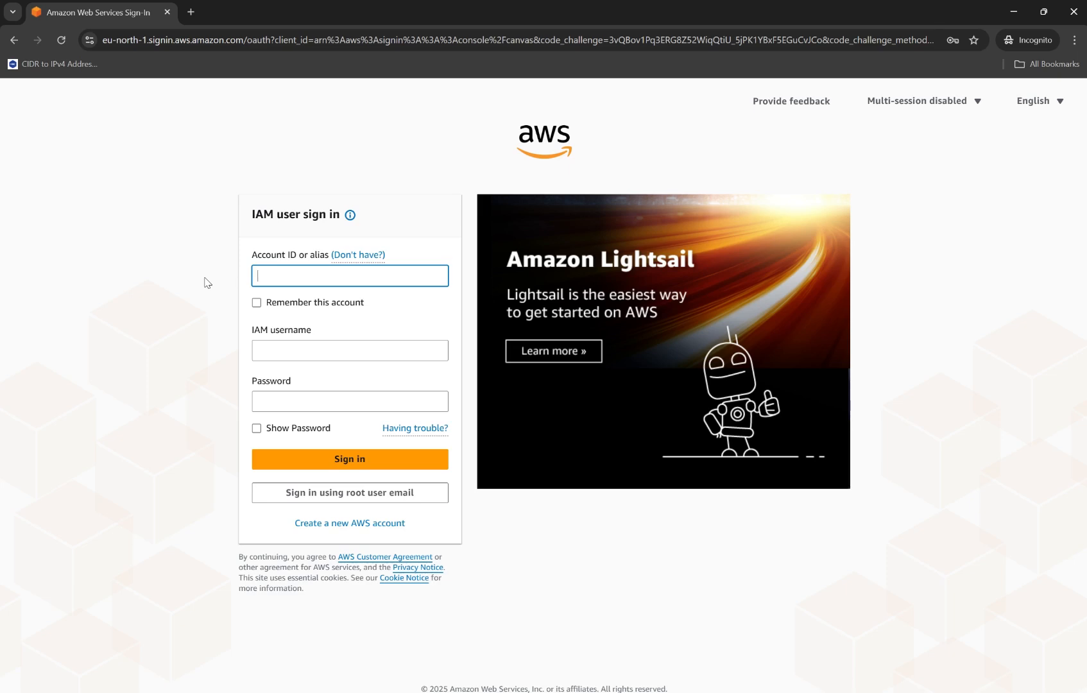
Sign in as IAM user Fred using the saved account alias and his password
left_click(286, 279)
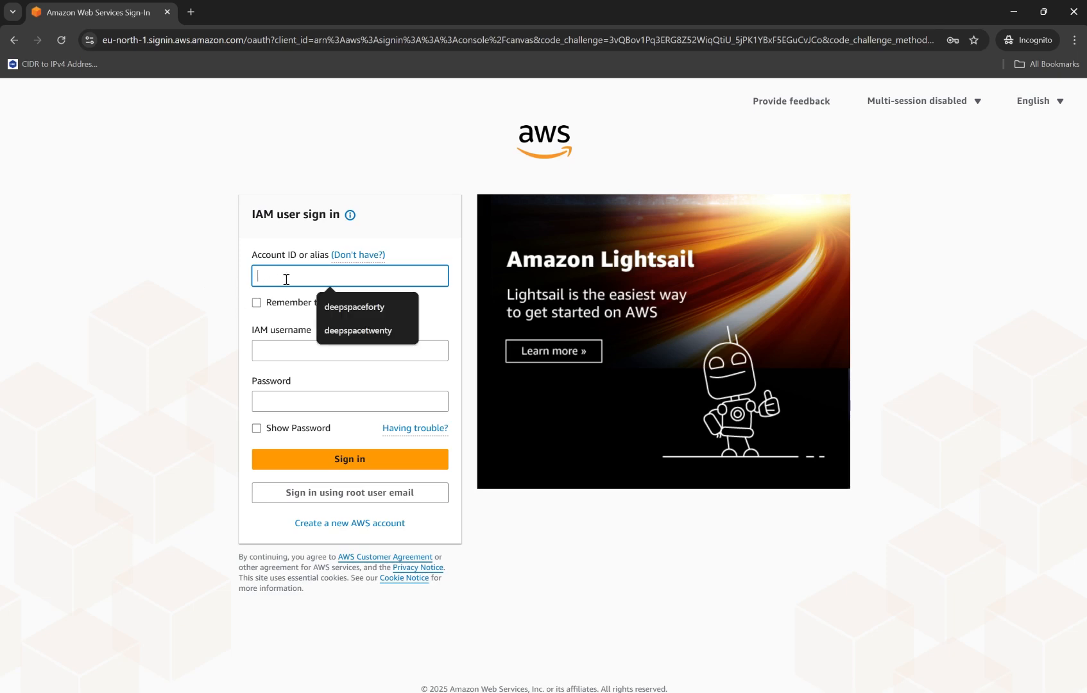
left_click(346, 332)
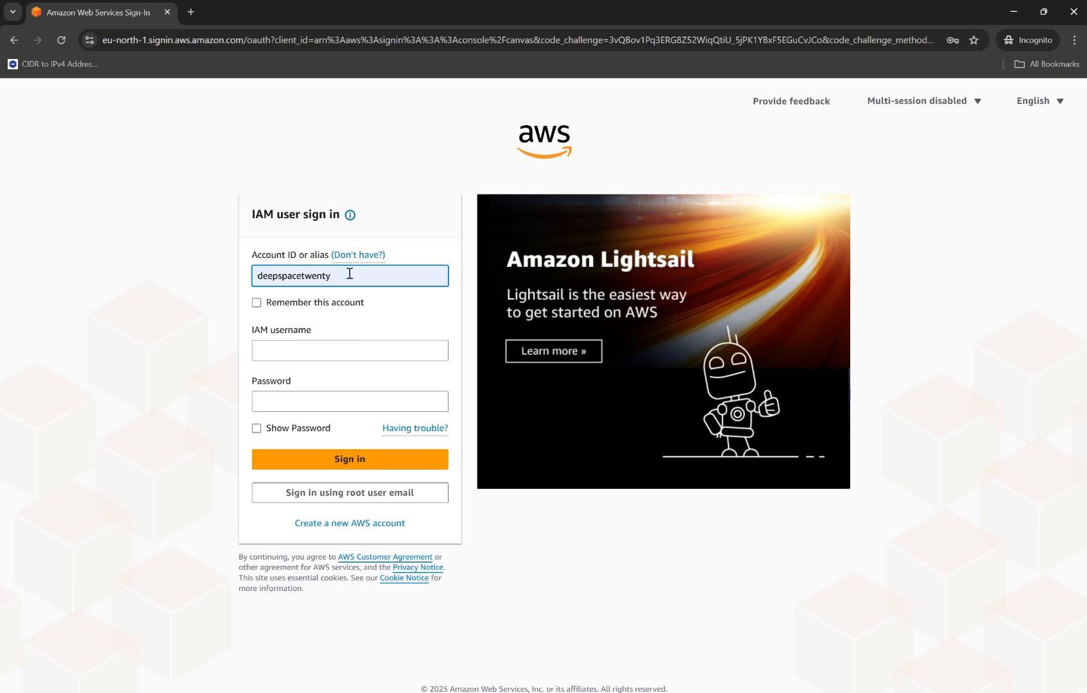
left_click(295, 345)
type("Fr")
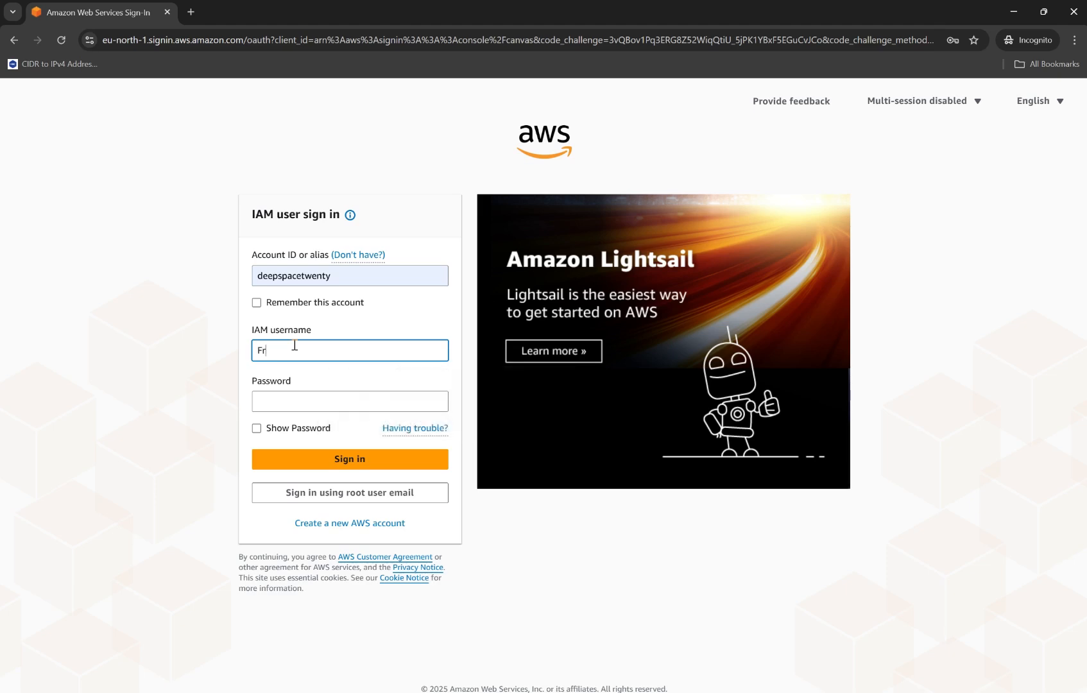
type("ed")
left_click(287, 404)
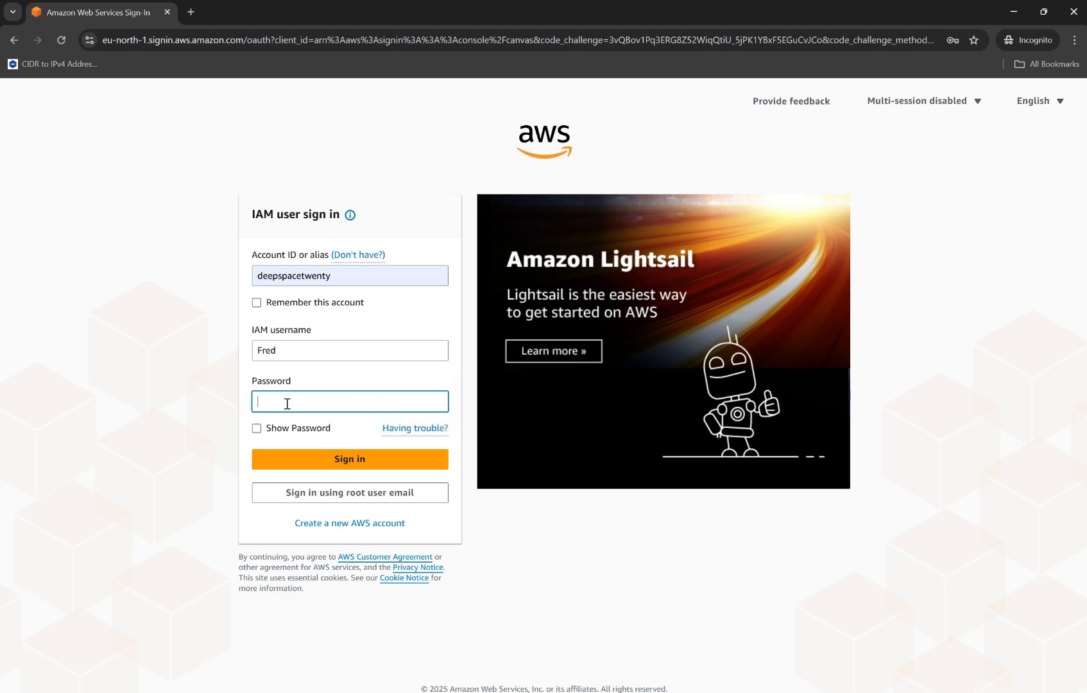
type("•")
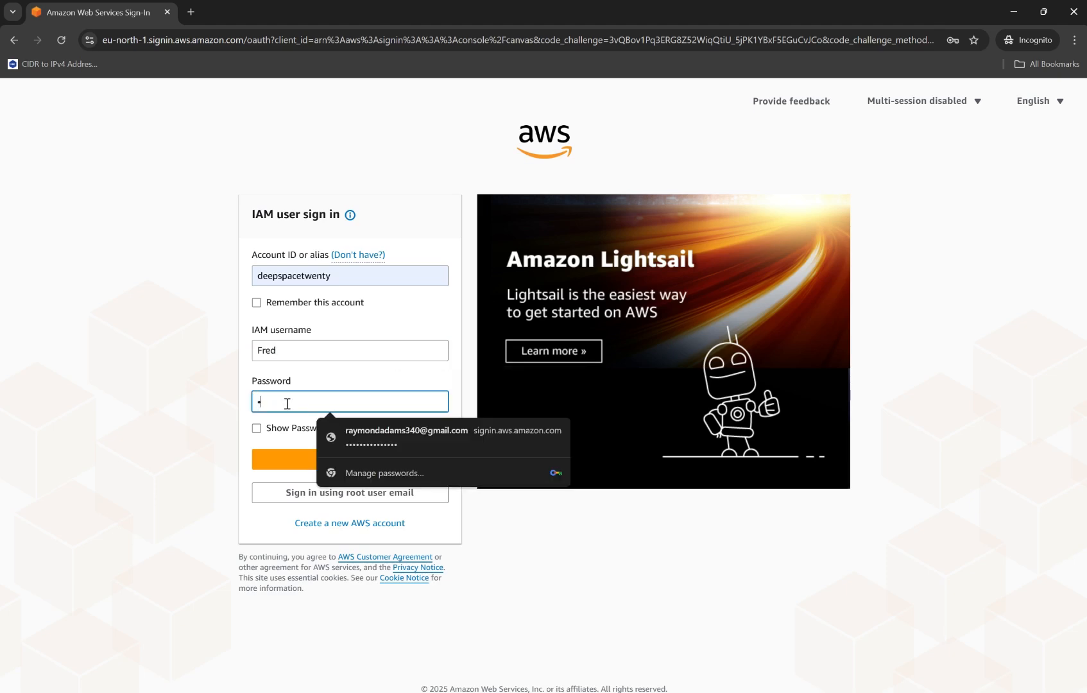
type("••••")
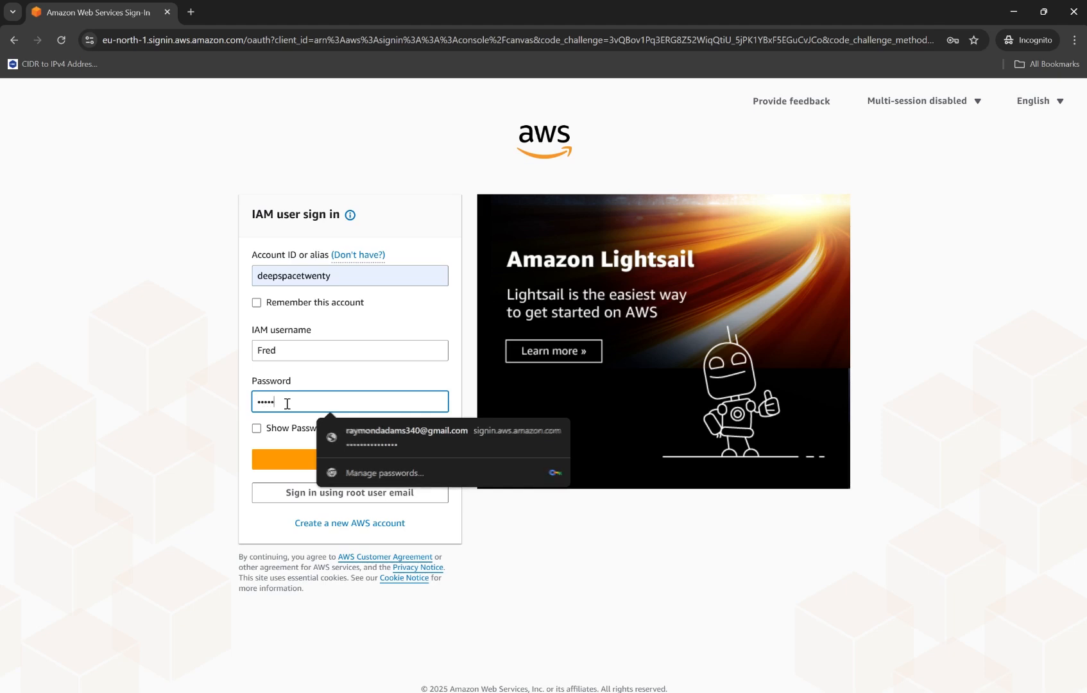
type("•••••••••")
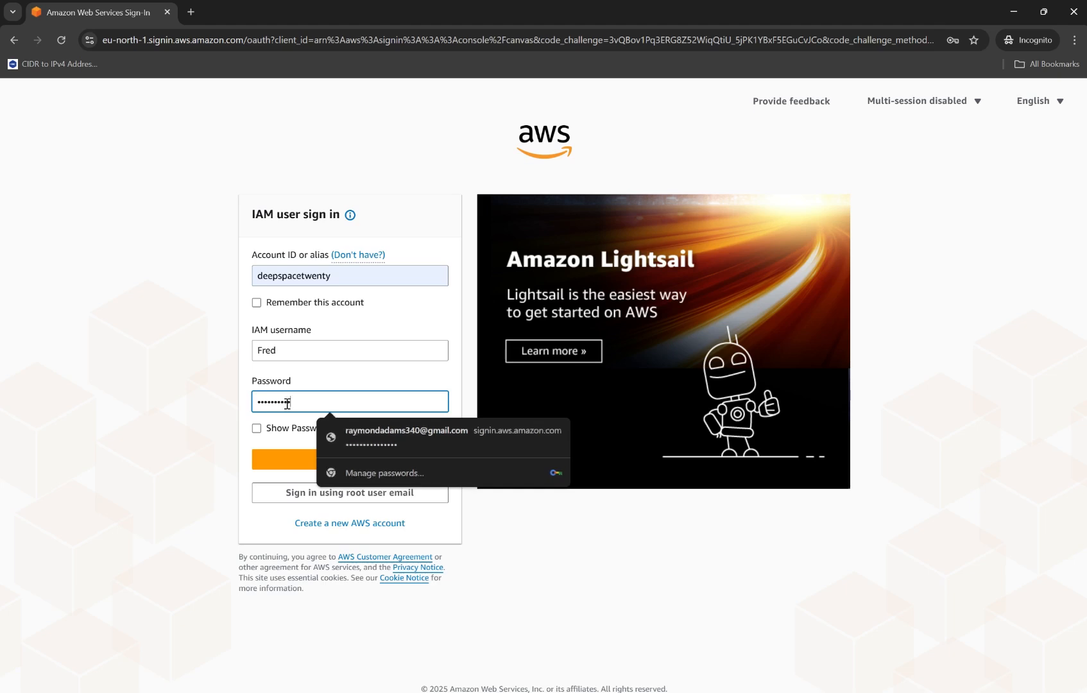
key("Return")
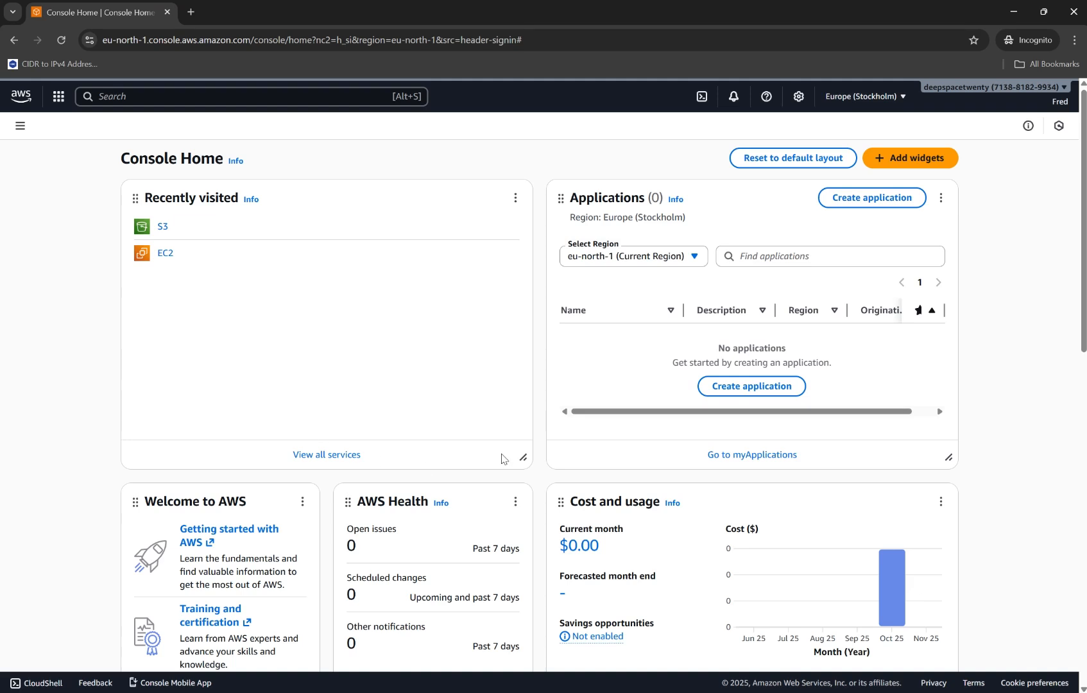
Scroll Console Home to review recently visited S3 and EC2, no applications and $0.00 cost
scroll(667, 449, "down", 1)
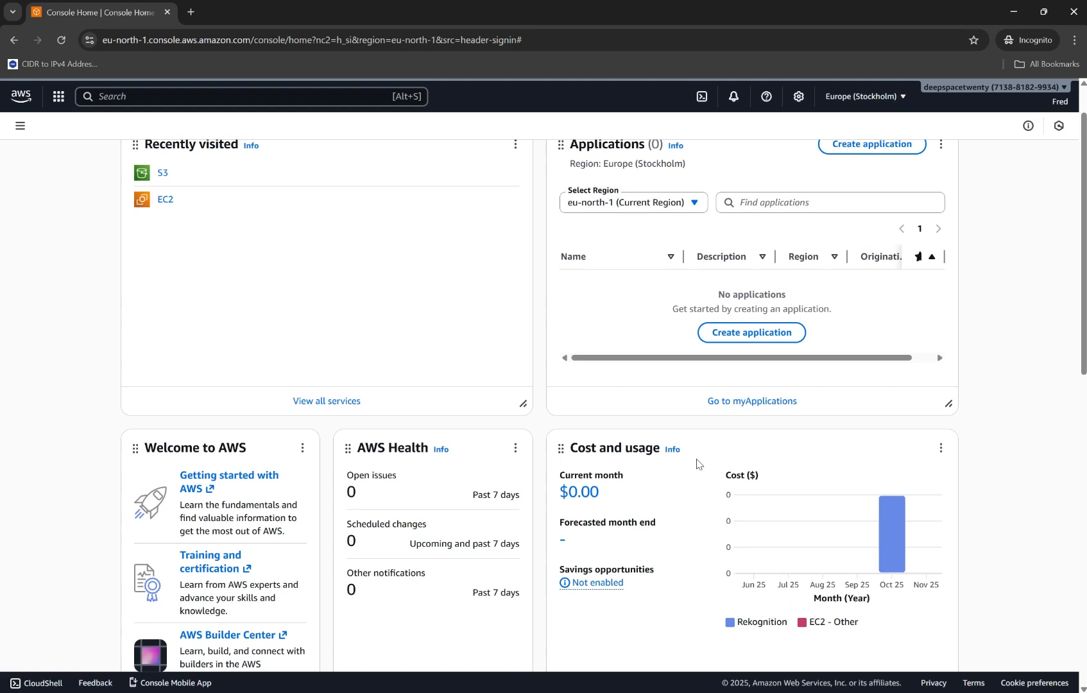
Search for S3 and open its console to view the lociware-website.co.za bucket
left_click(210, 102)
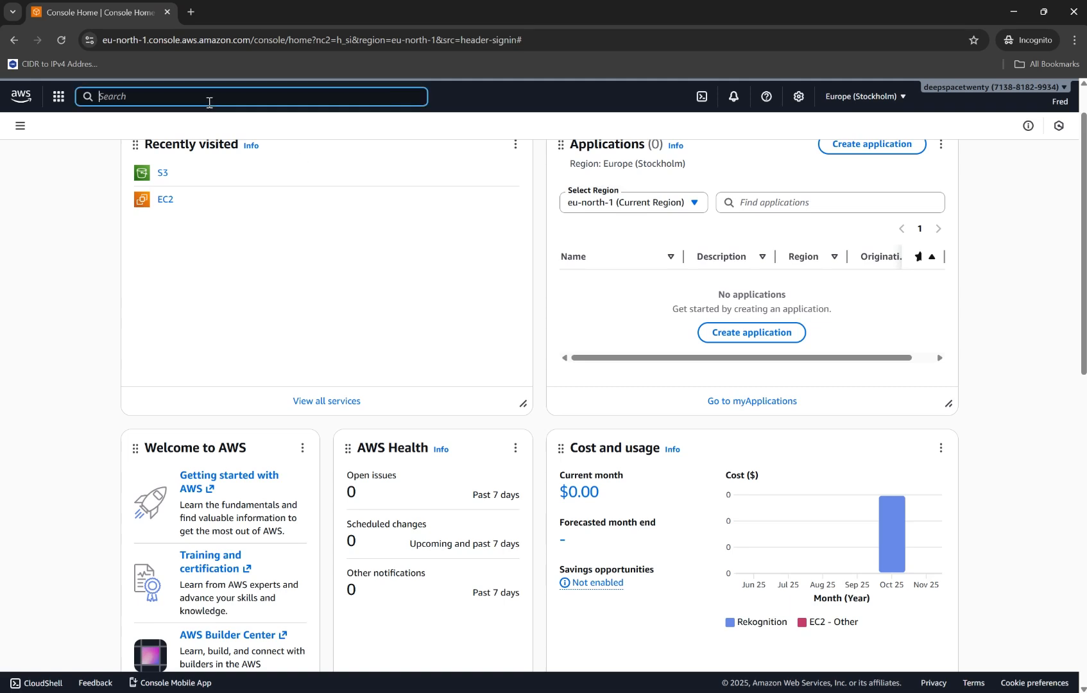
type("S3")
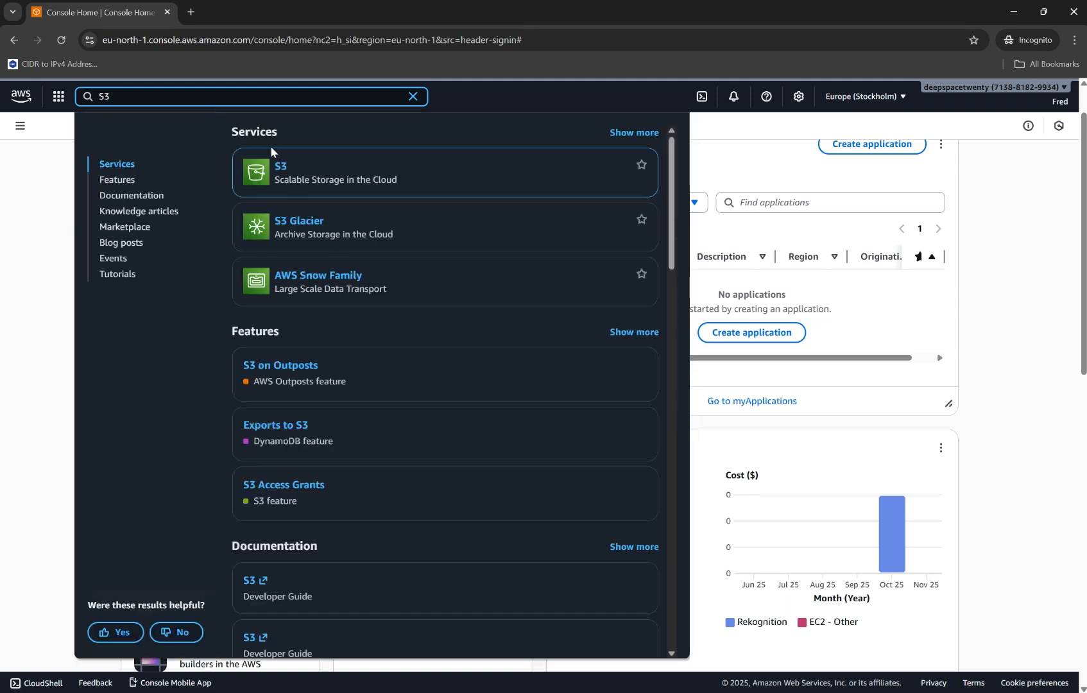
left_click(279, 172)
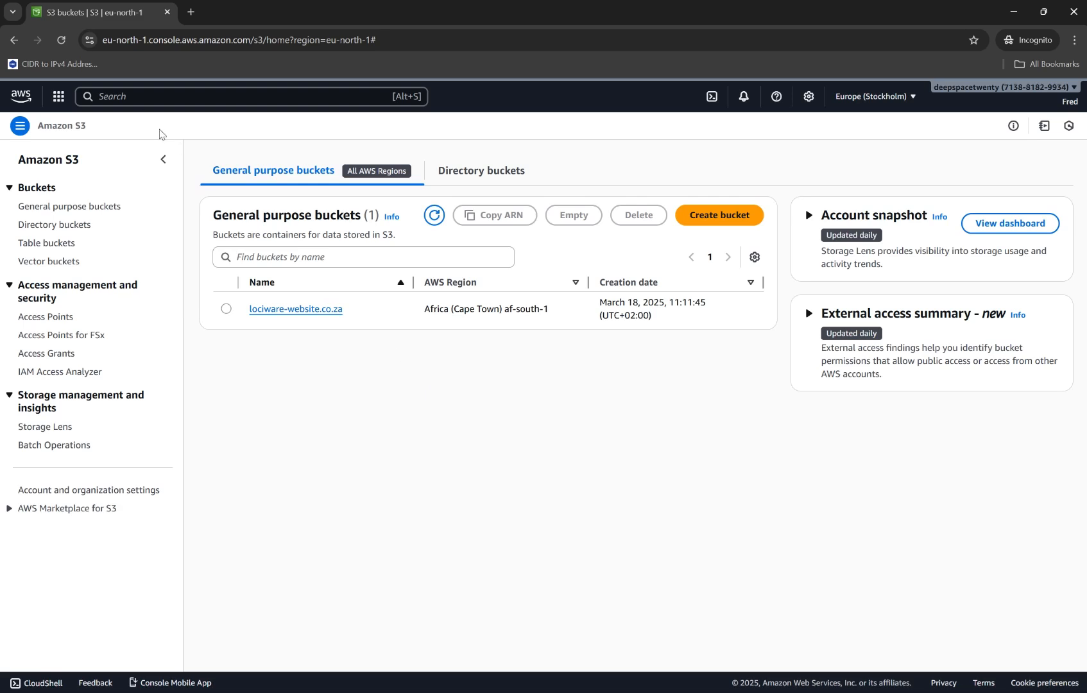
Search for EC2 and open the EC2 console
left_click(137, 97)
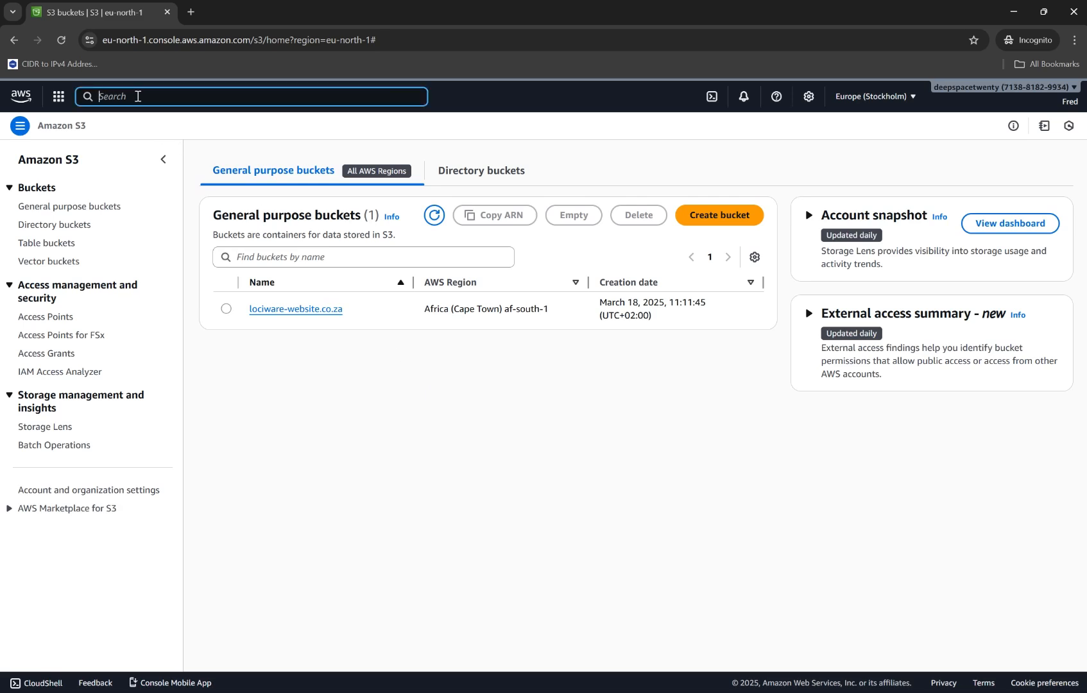
type("EC2")
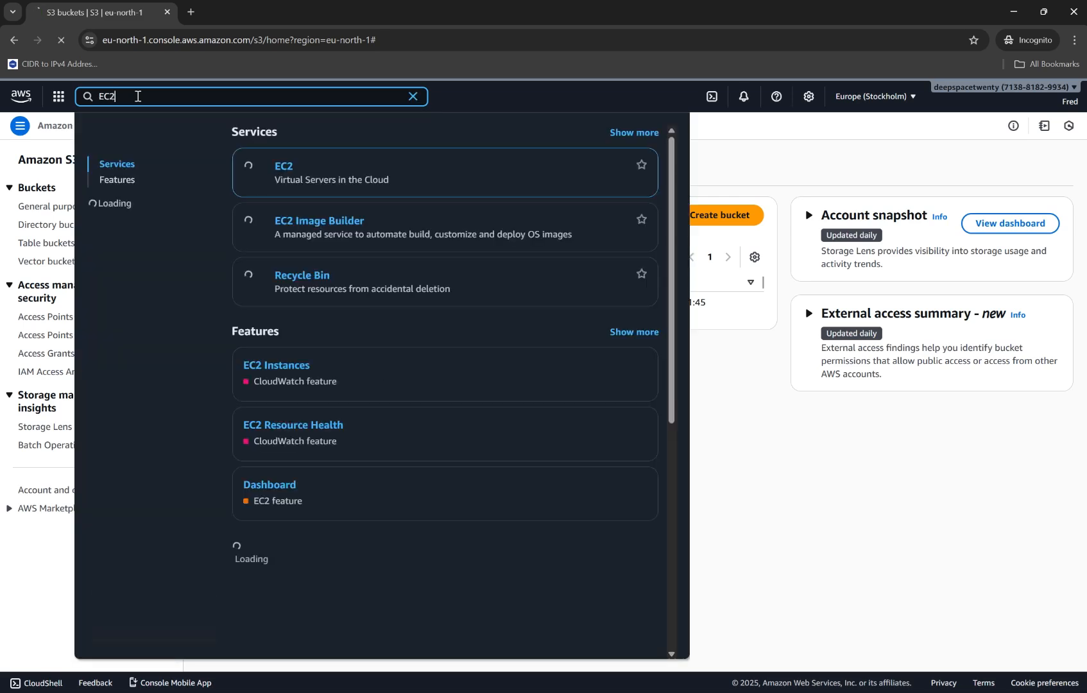
key("Return")
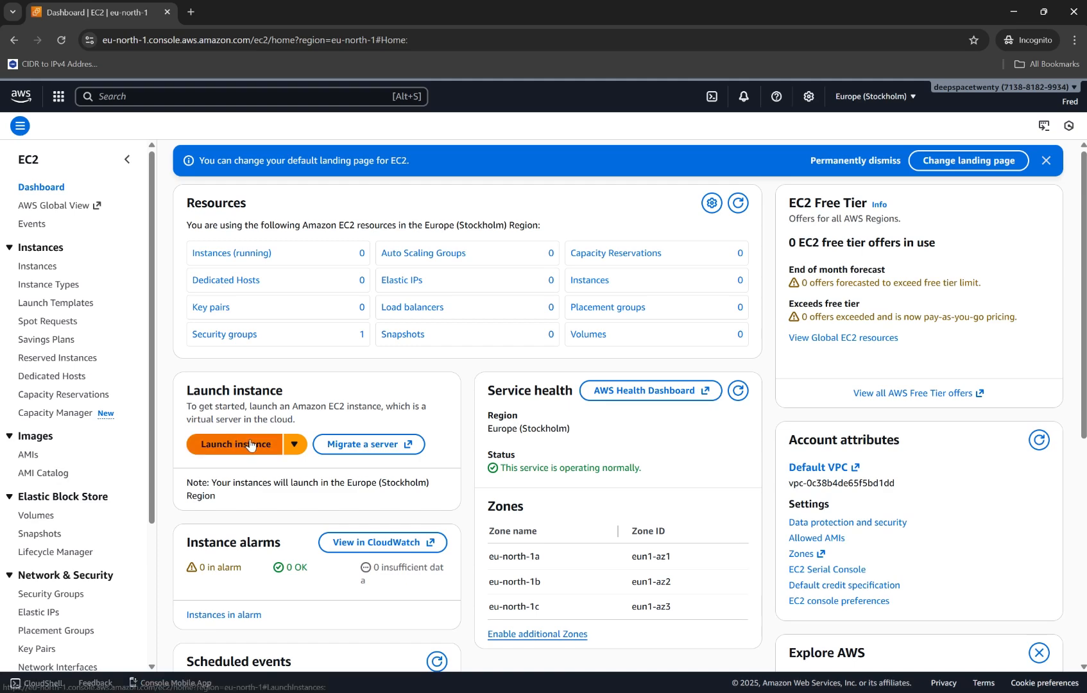
Start launching an instance and review the AMI list, keeping Amazon Linux 2023 on t3.micro
left_click(250, 444)
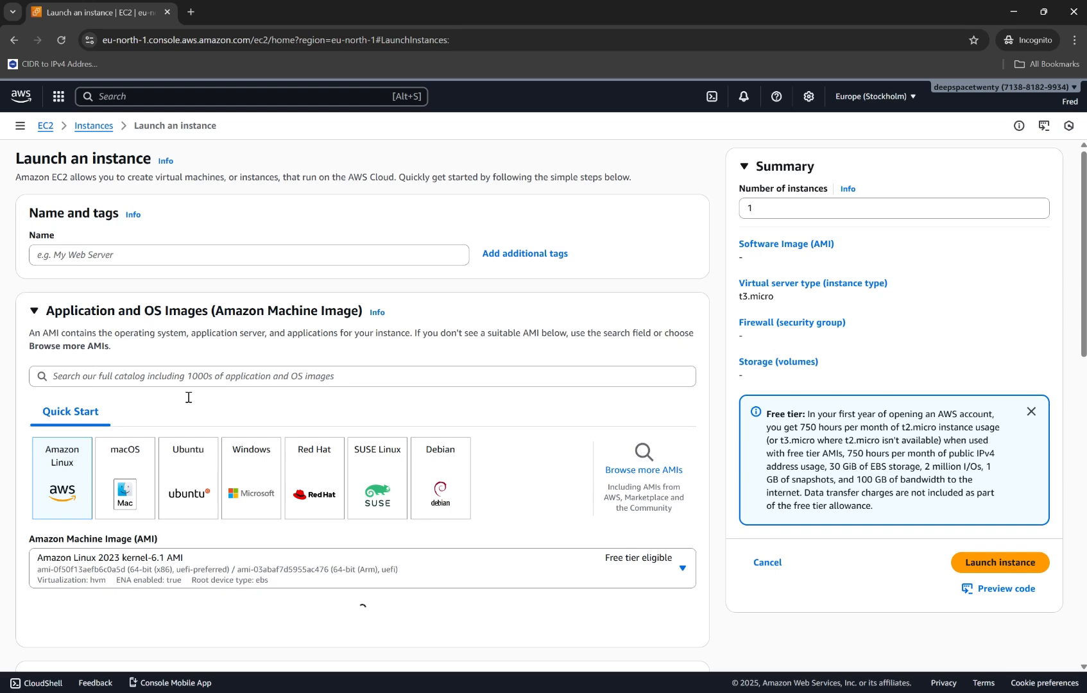
scroll(188, 397, "down", 4)
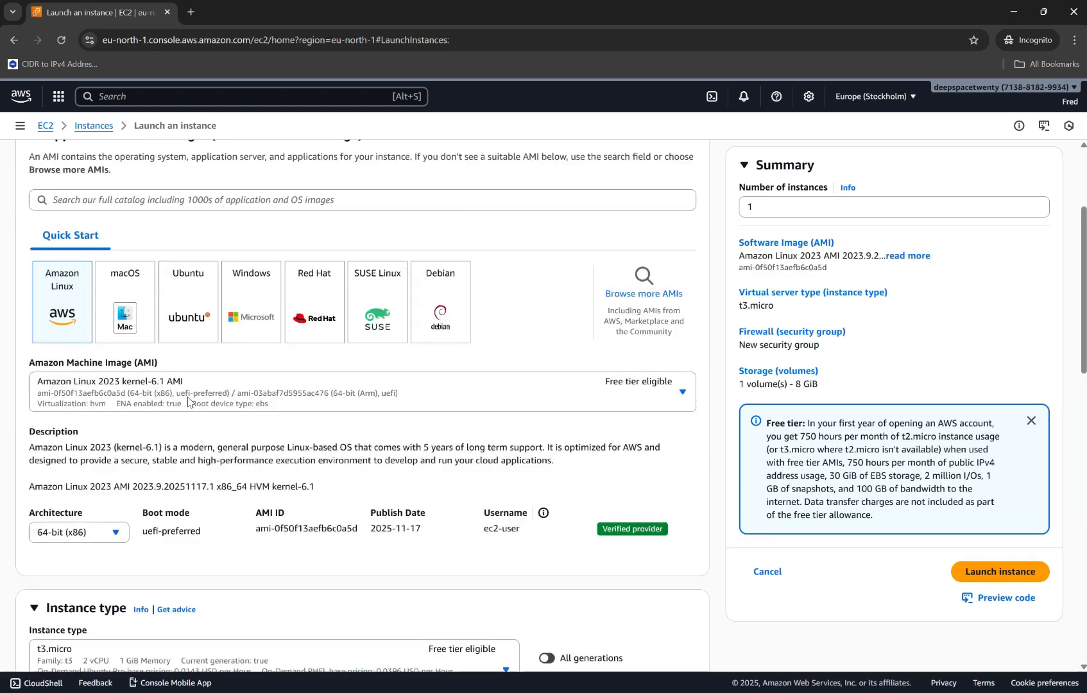
scroll(188, 397, "down", 1)
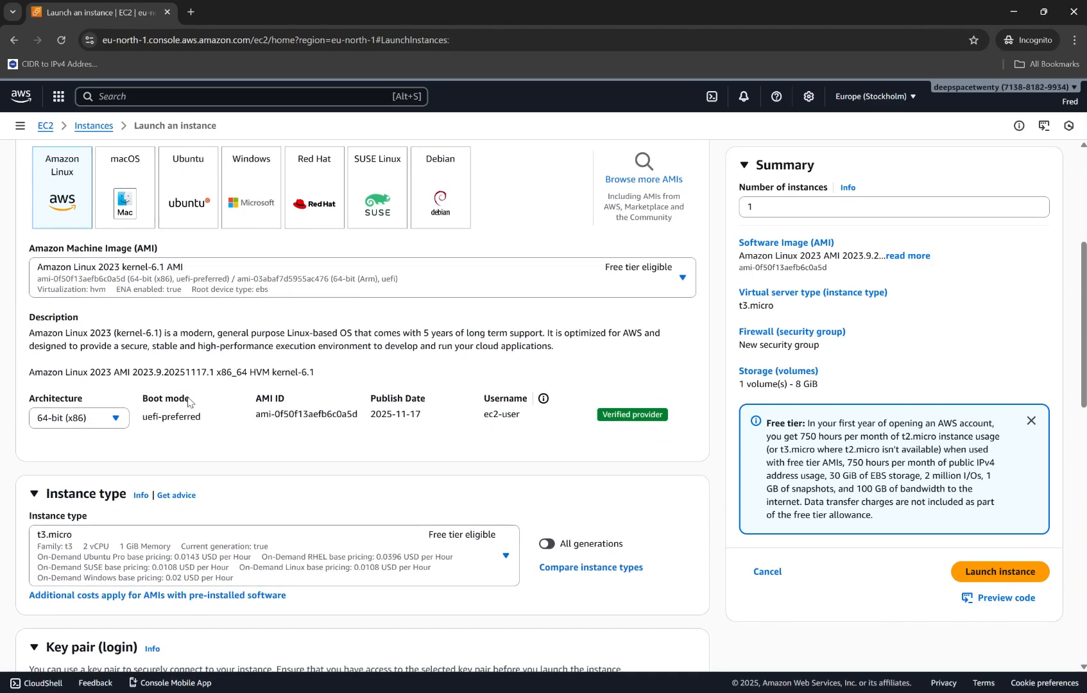
left_click(572, 293)
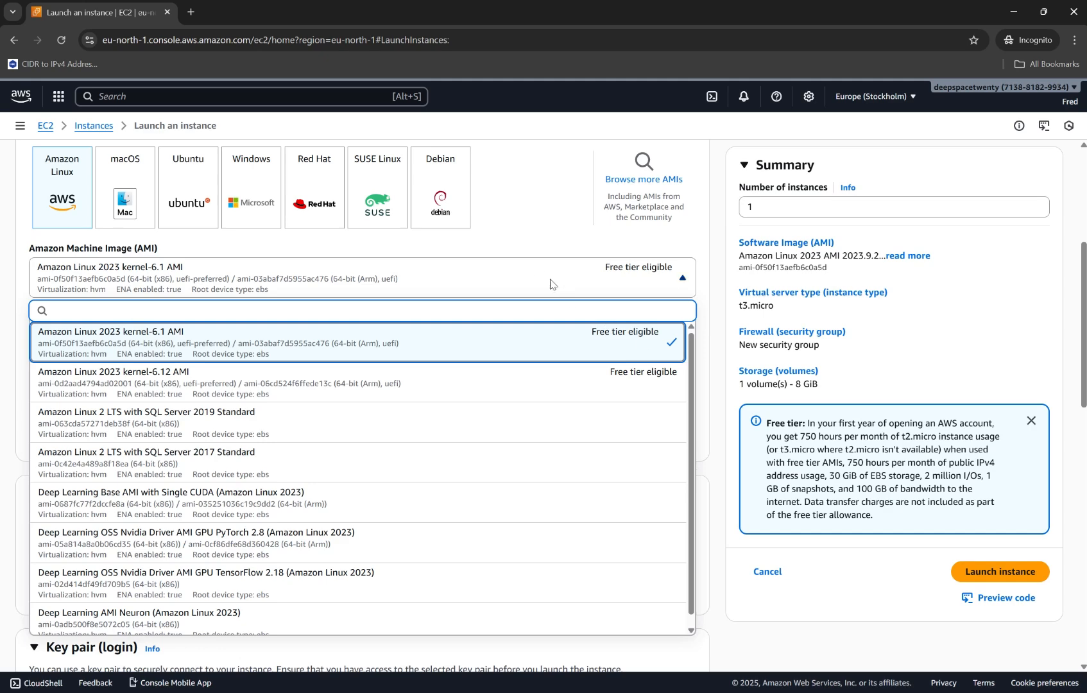
left_click(529, 247)
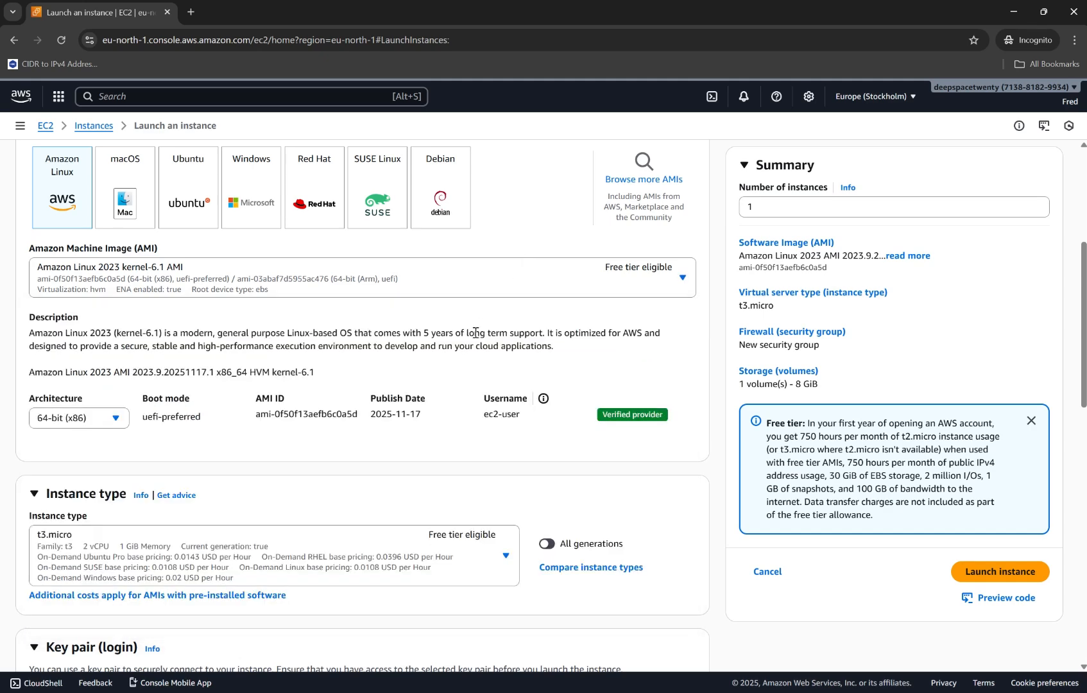
scroll(475, 334, "down", 2)
scroll(475, 332, "up", 6)
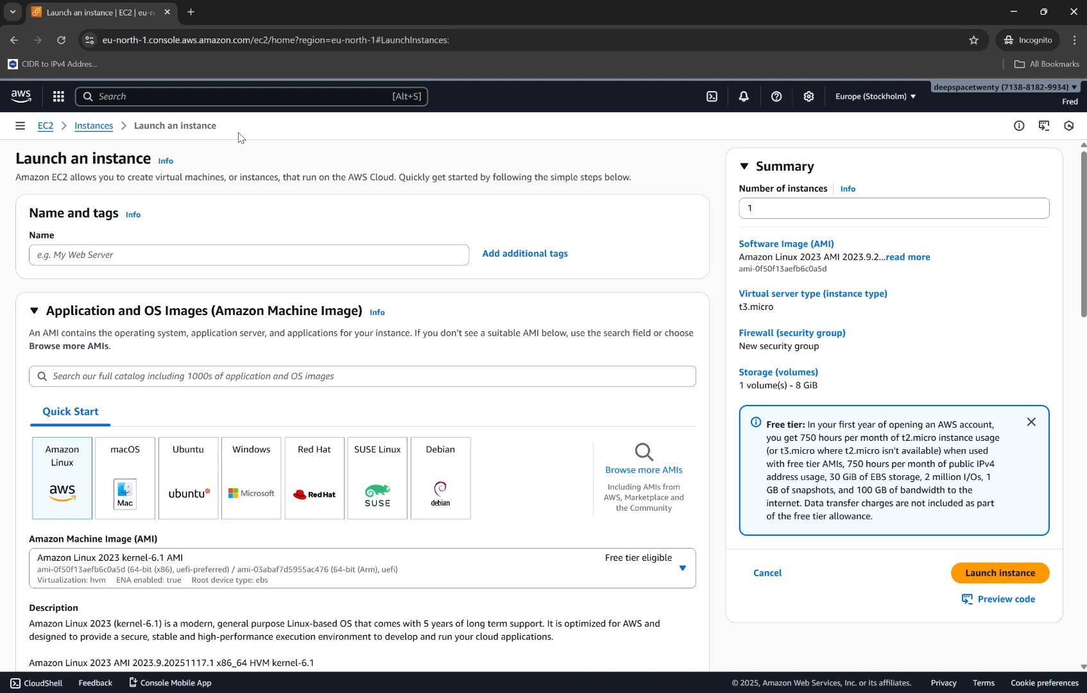
Return to Console Home and sign out of the IAM user session
left_click(29, 107)
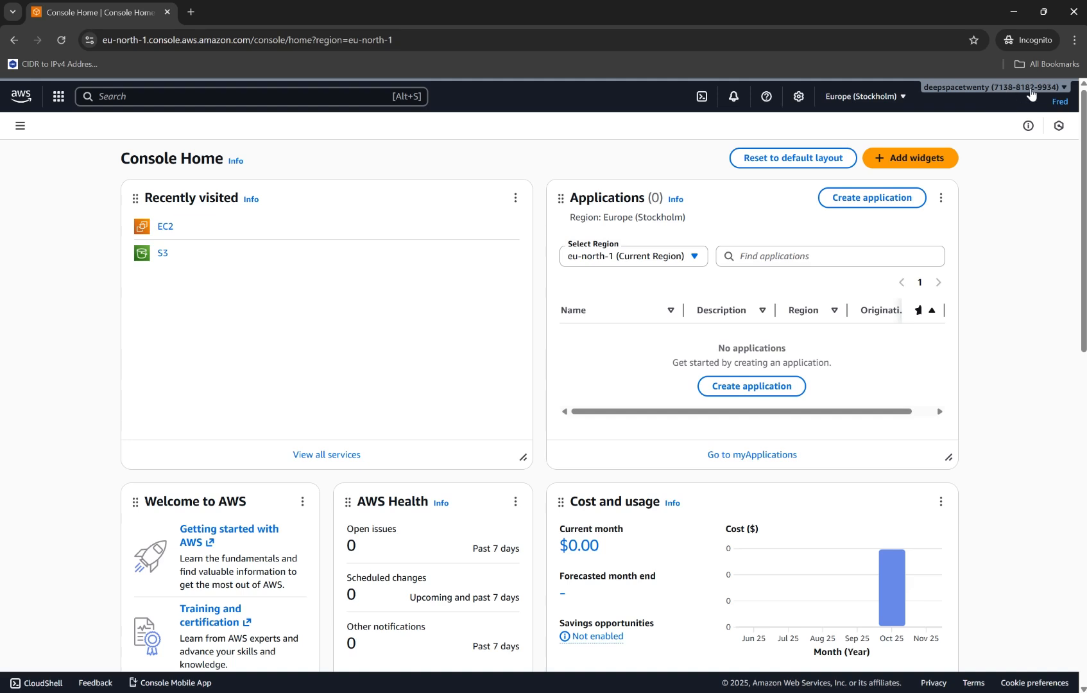
left_click(1053, 95)
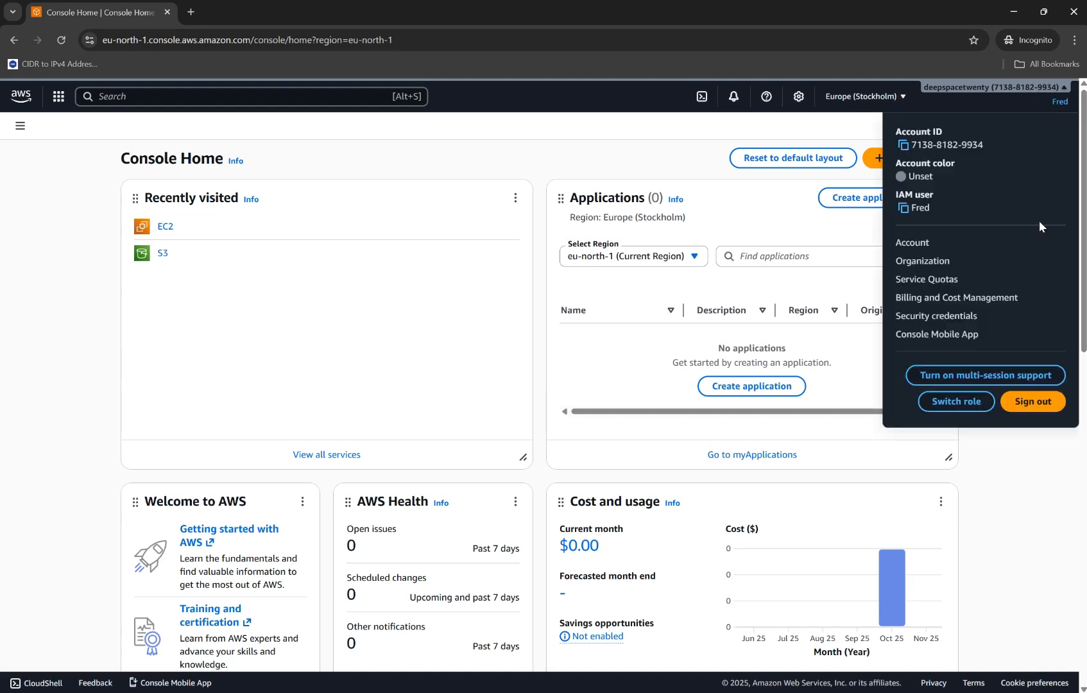
left_click(1038, 403)
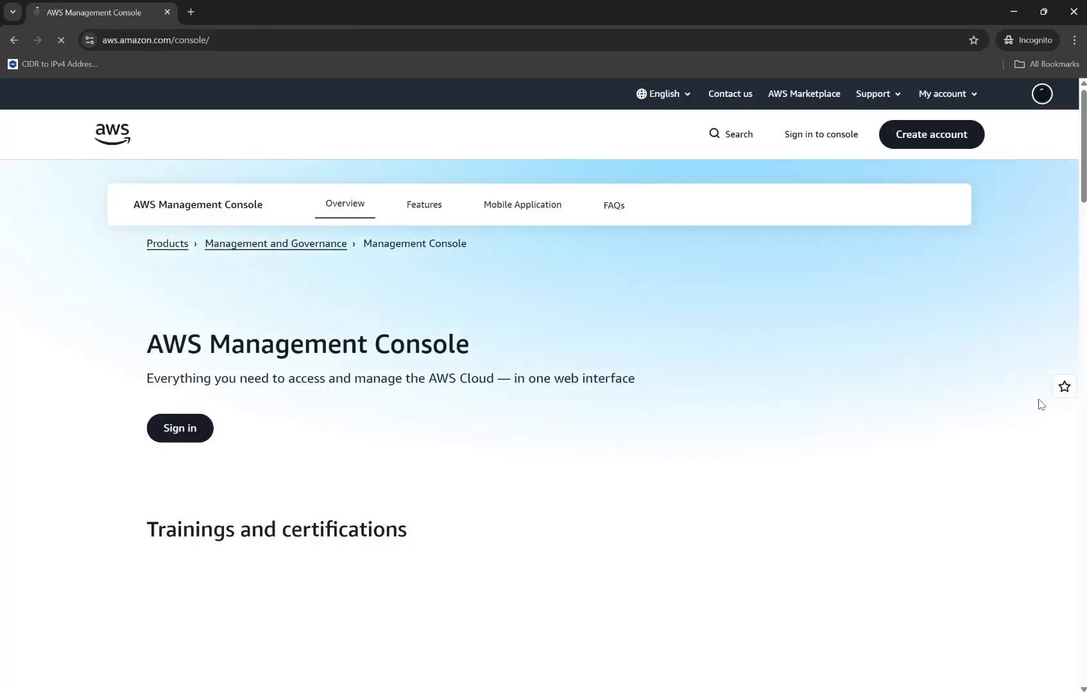
Sign in as the root user with the saved root account e-mail and the account password
left_click(820, 136)
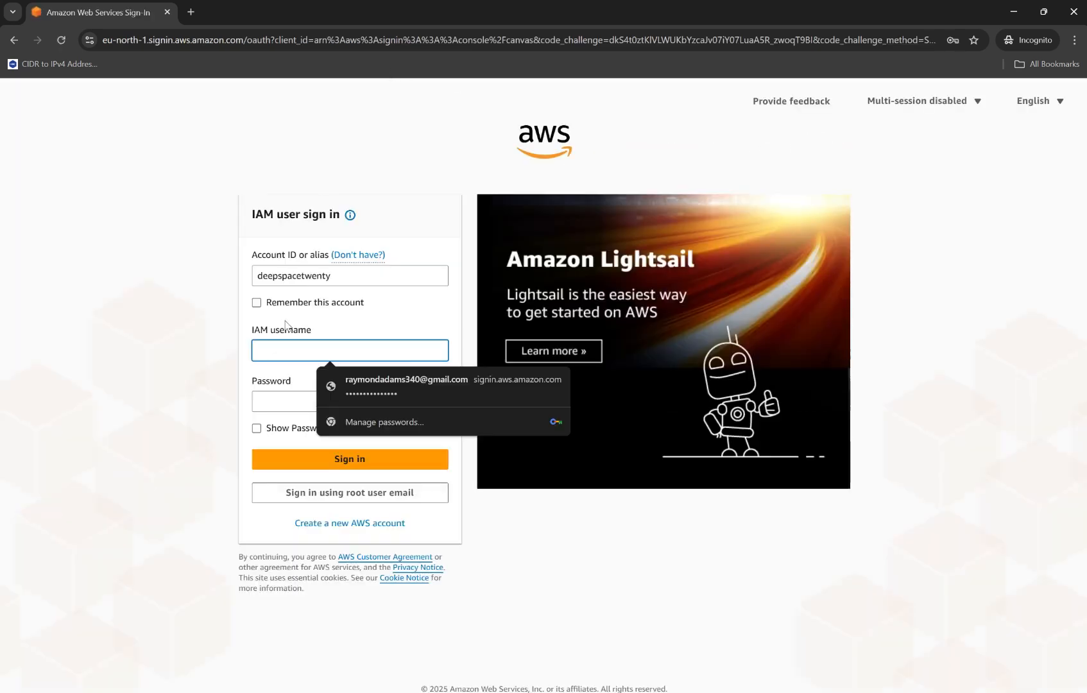
left_click(302, 503)
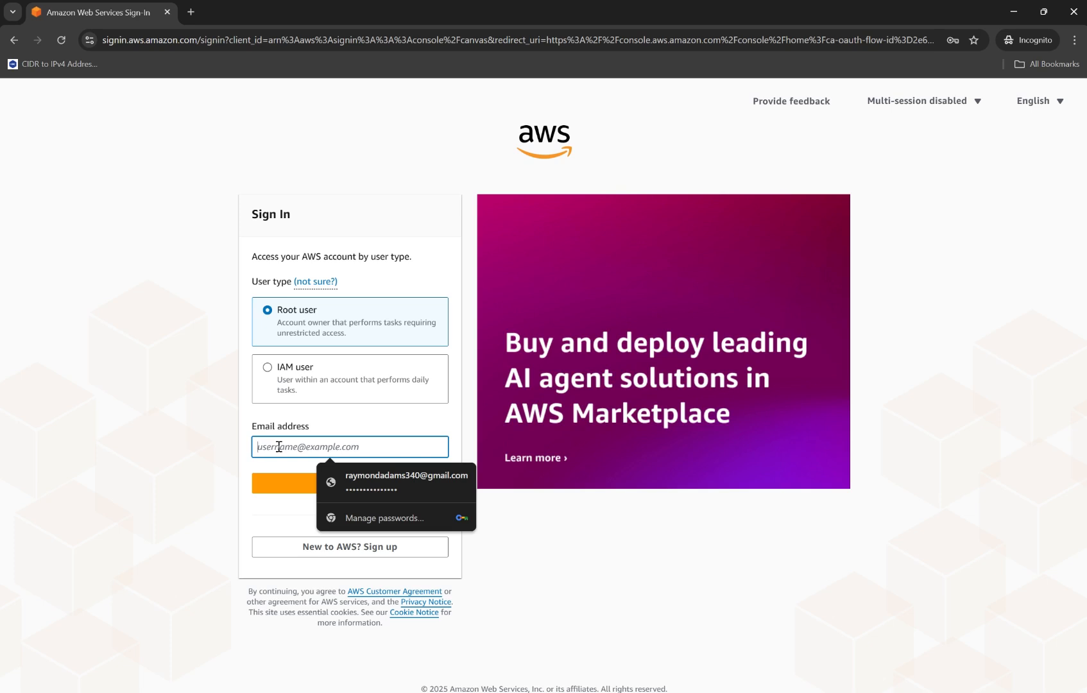
type("i")
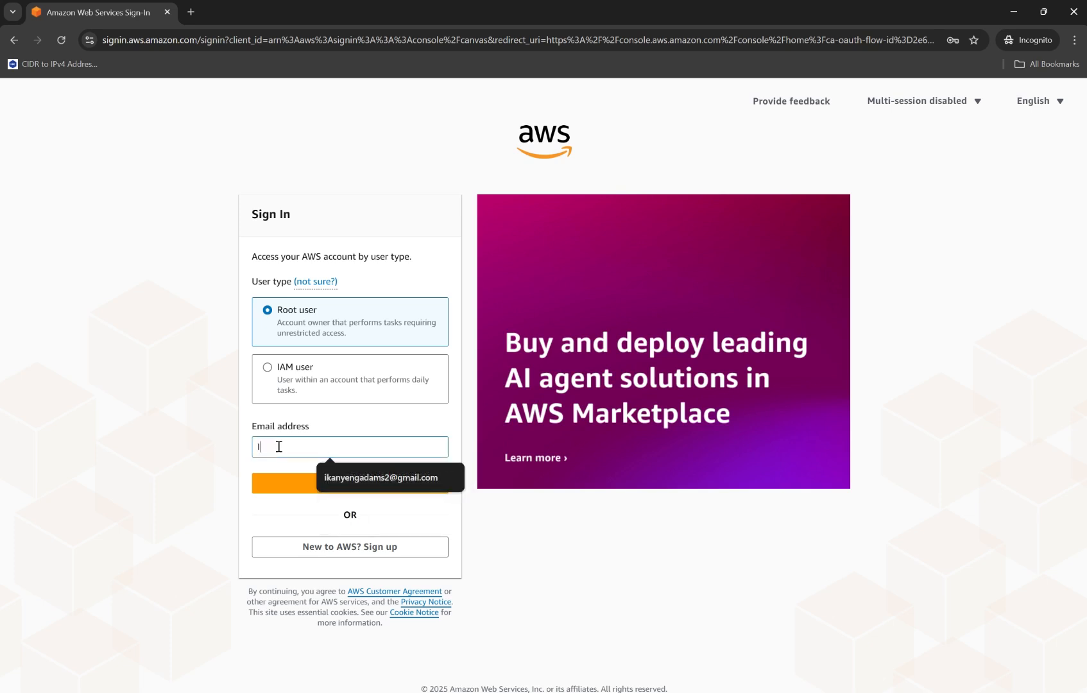
left_click(340, 490)
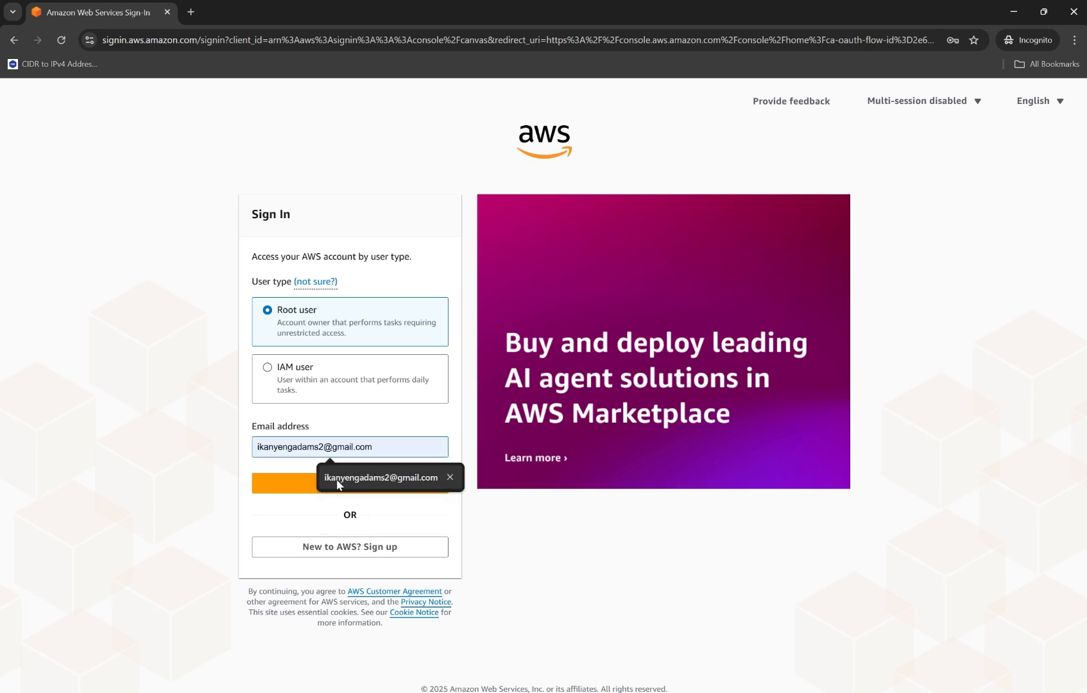
left_click(338, 484)
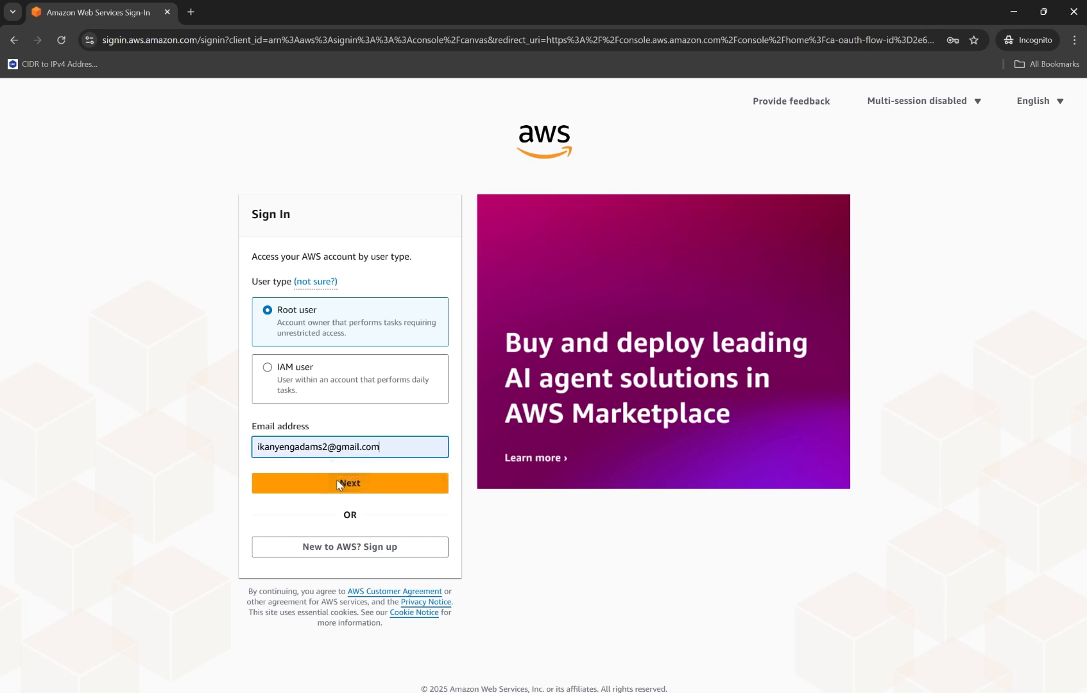
left_click(286, 482)
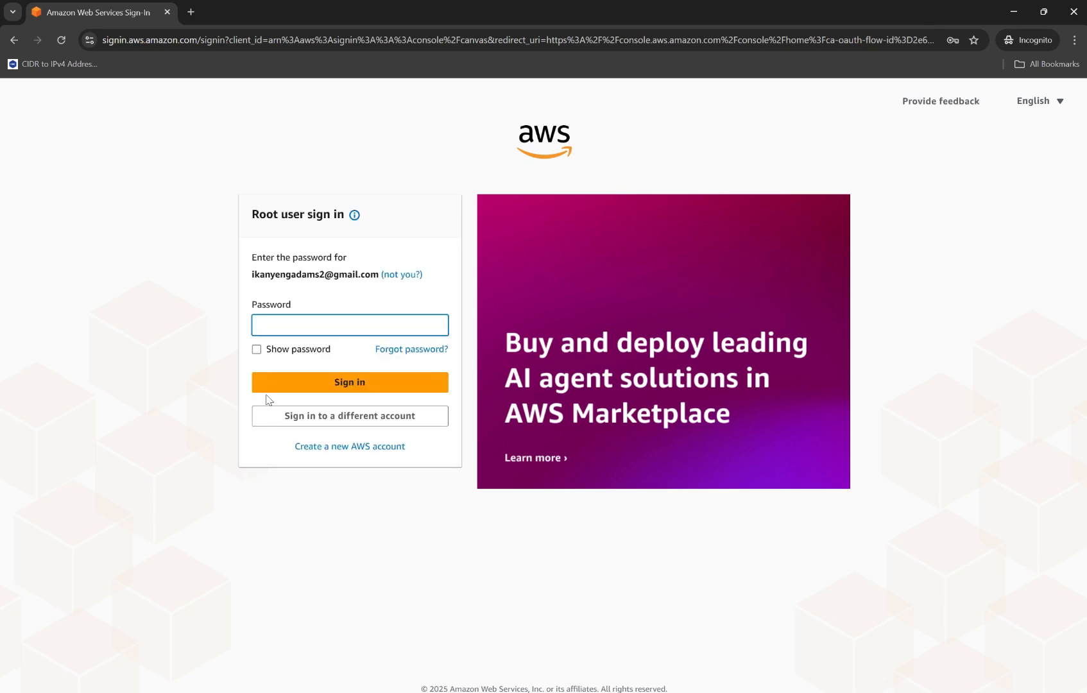
type("••")
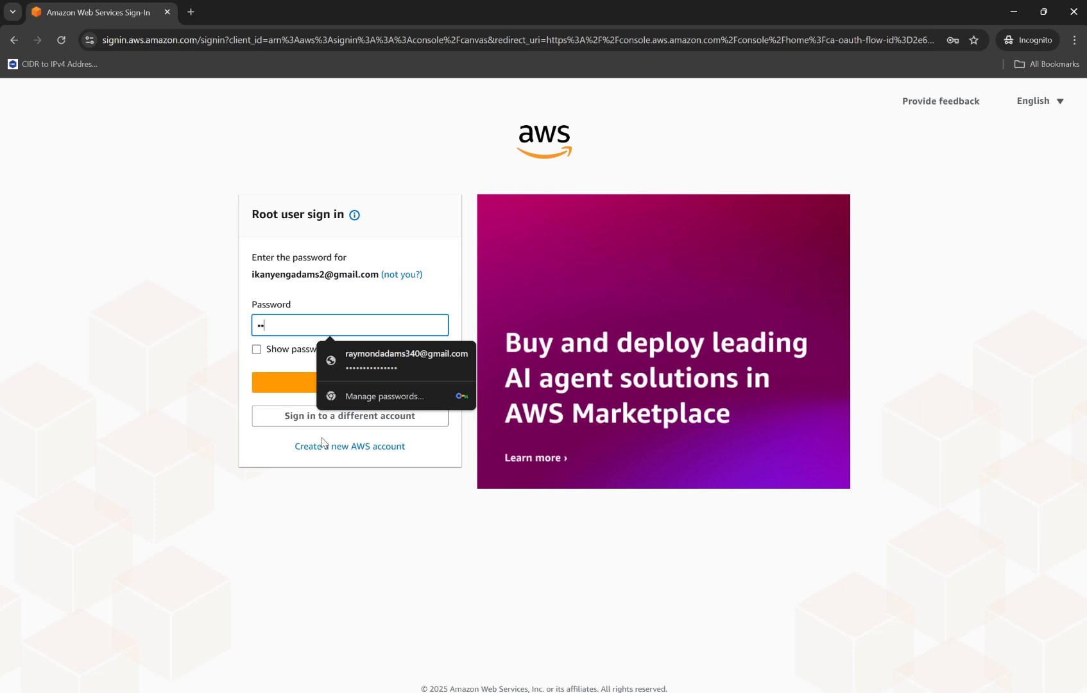
type("••••••••••")
key("Return")
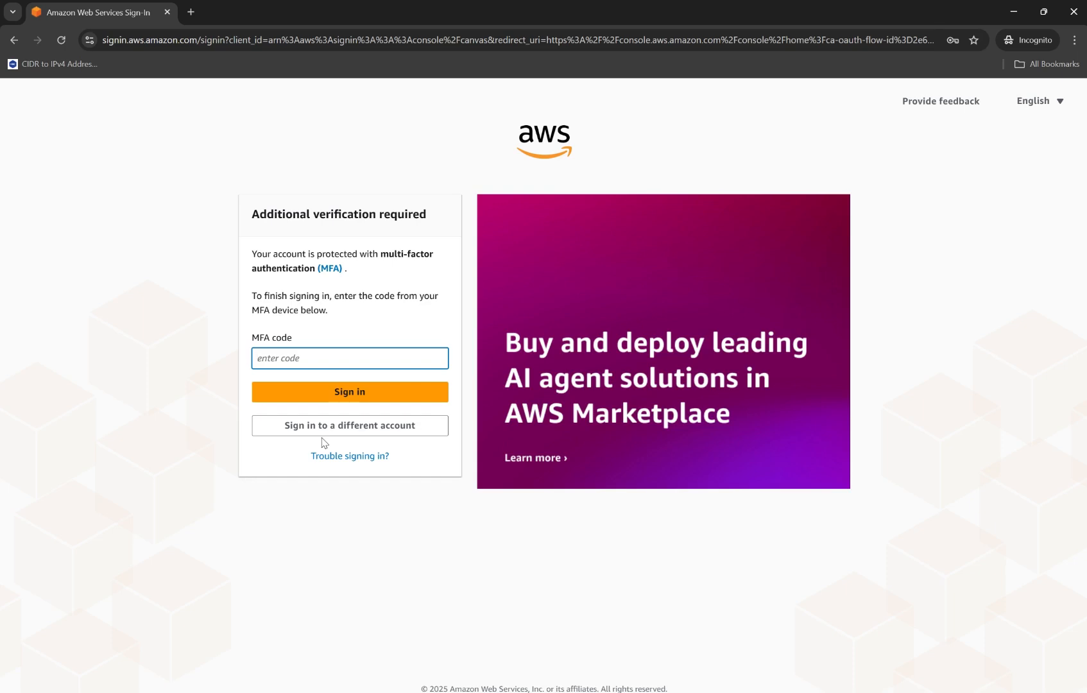
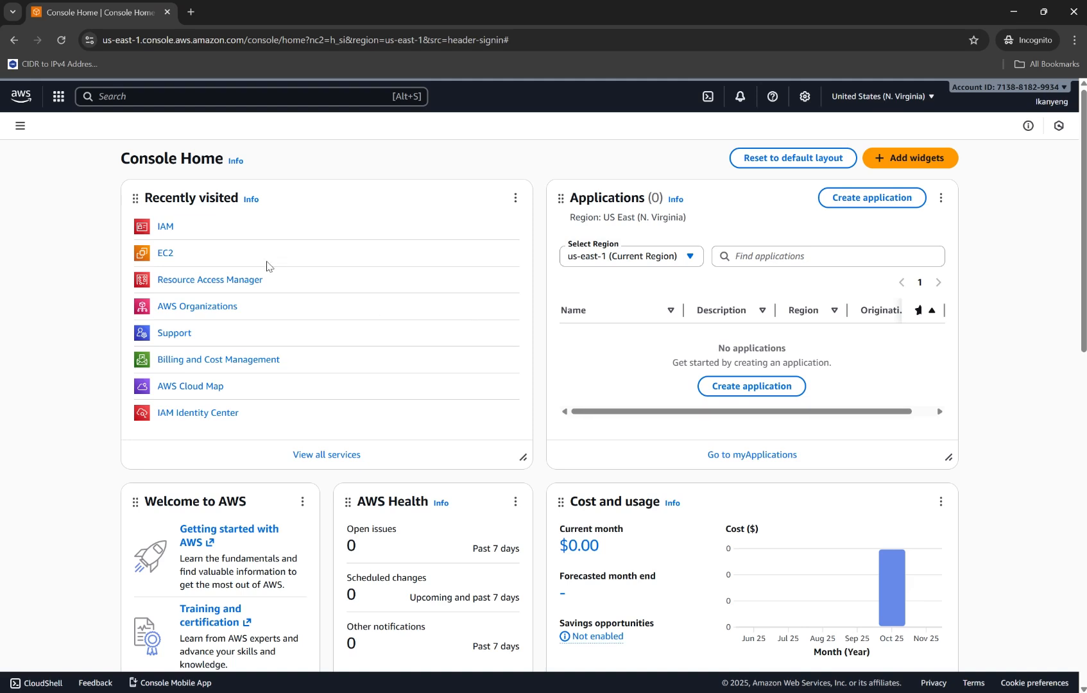
Open IAM from the search bar and show its User groups list with the Admin group
left_click(197, 96)
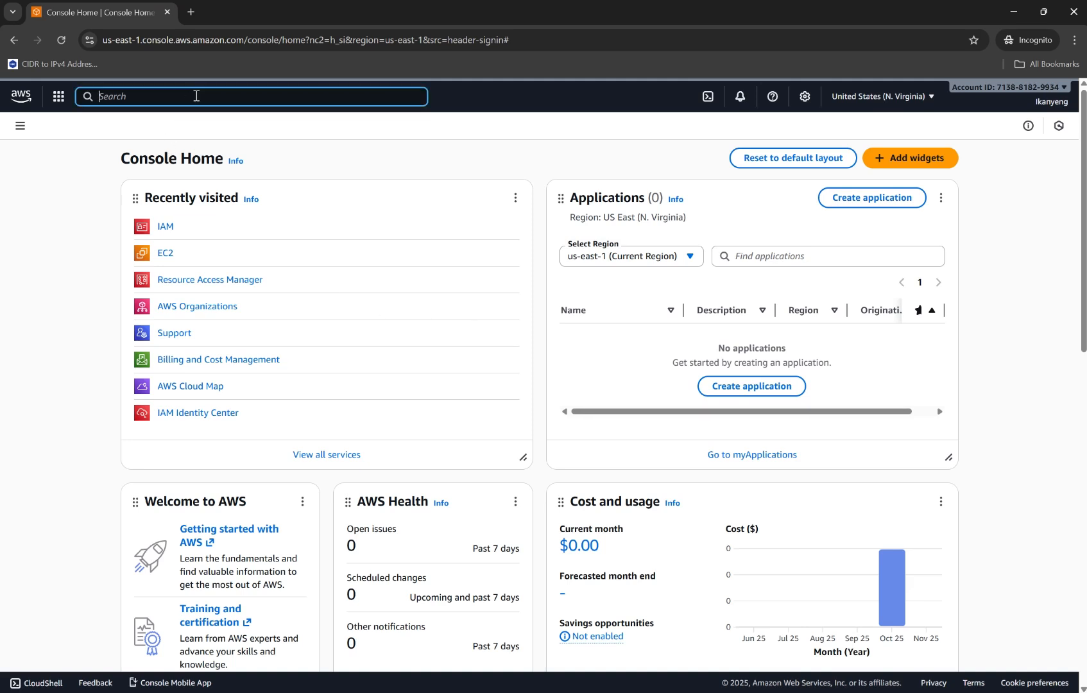
type("iAM")
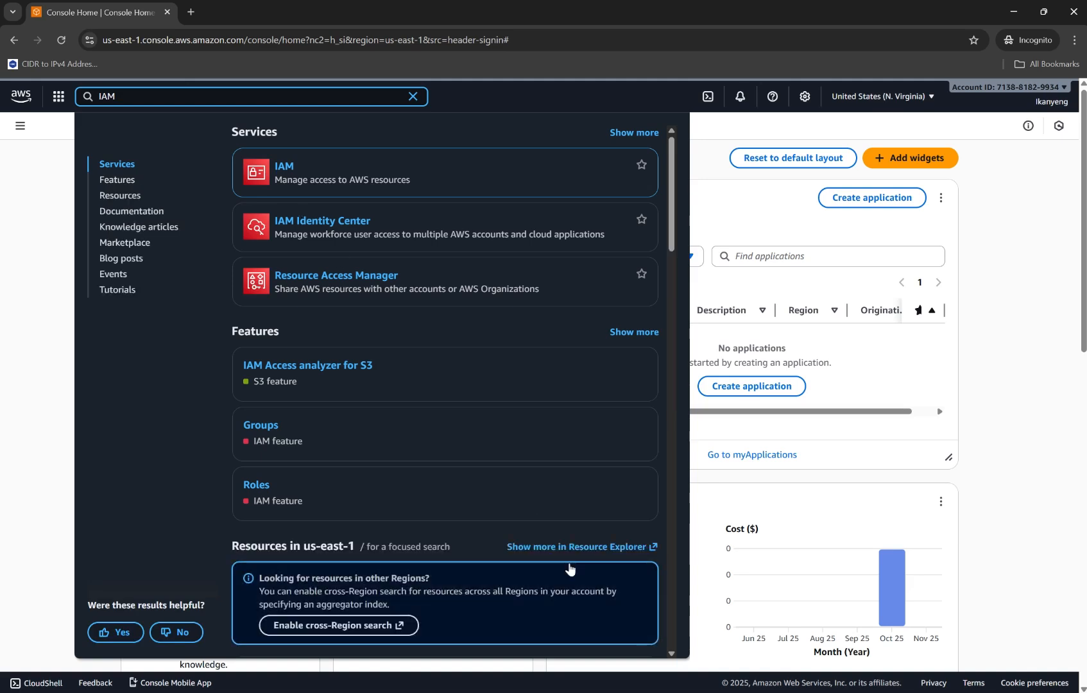
left_click(280, 175)
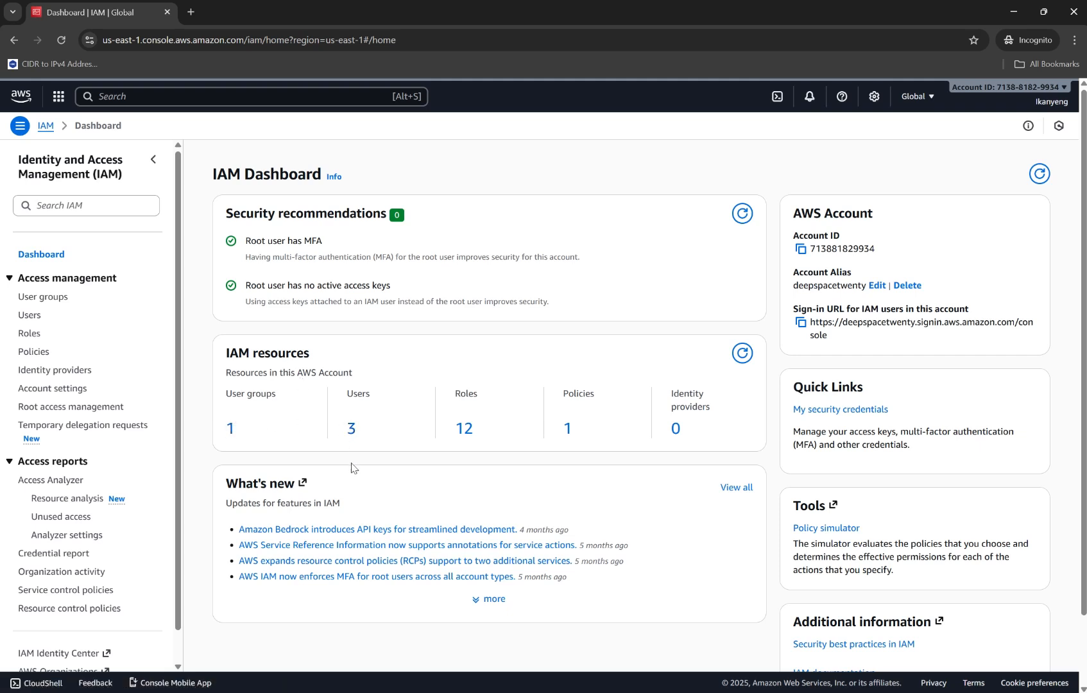
left_click(241, 438)
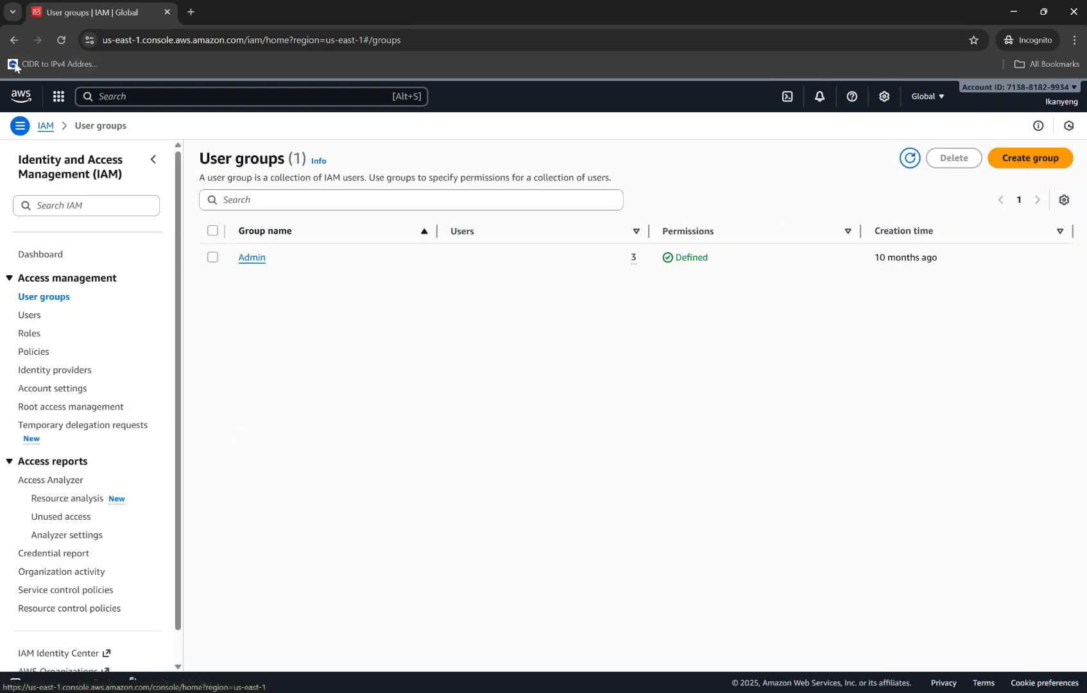
left_click(15, 39)
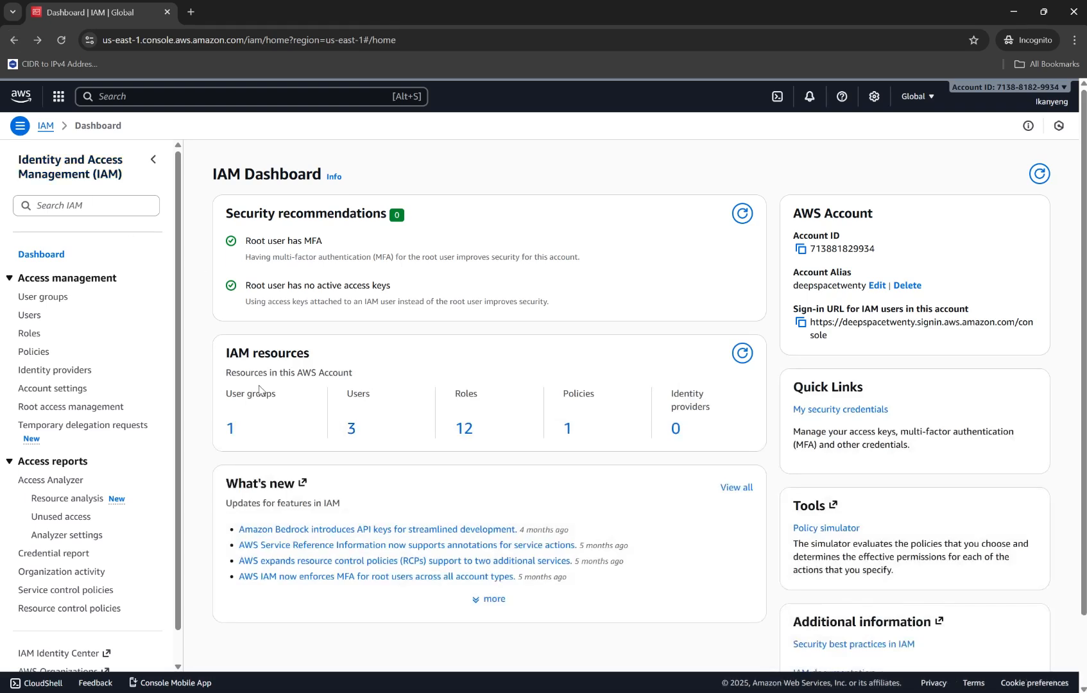
left_click(44, 297)
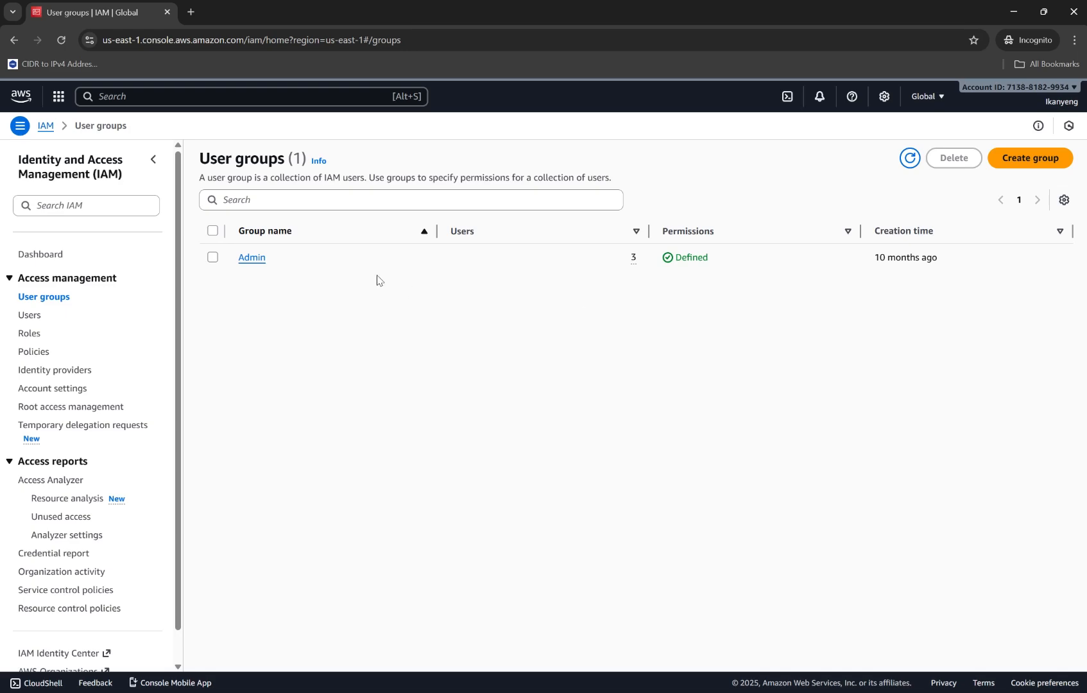
Start a new user group named Developers and tick the IAM user as its member
left_click(1024, 158)
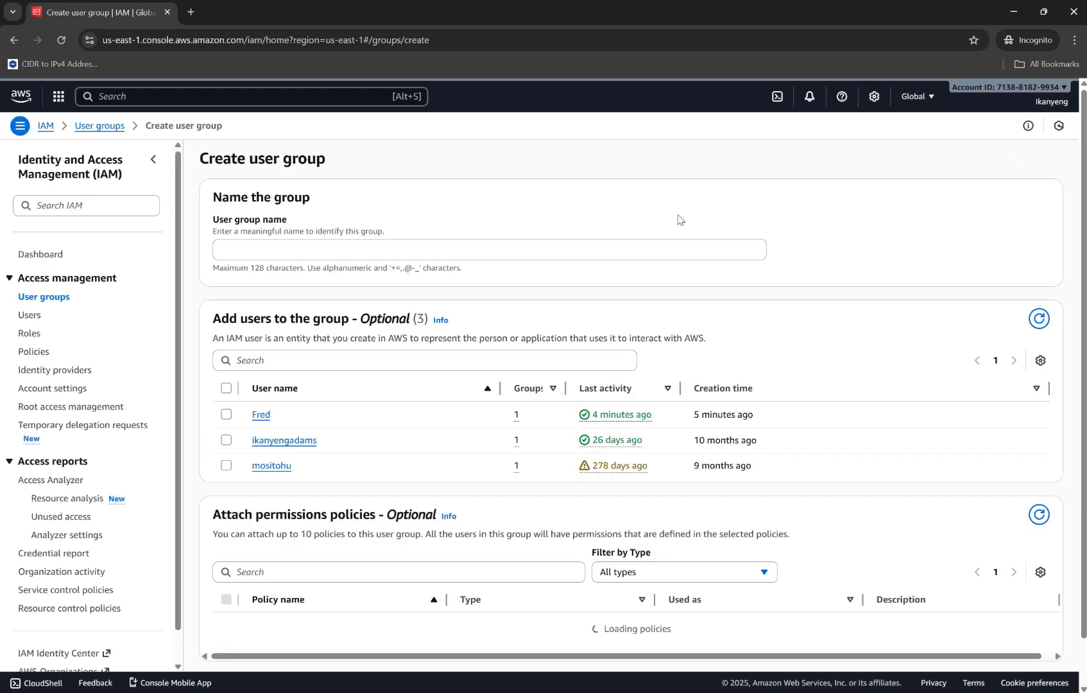
left_click(649, 247)
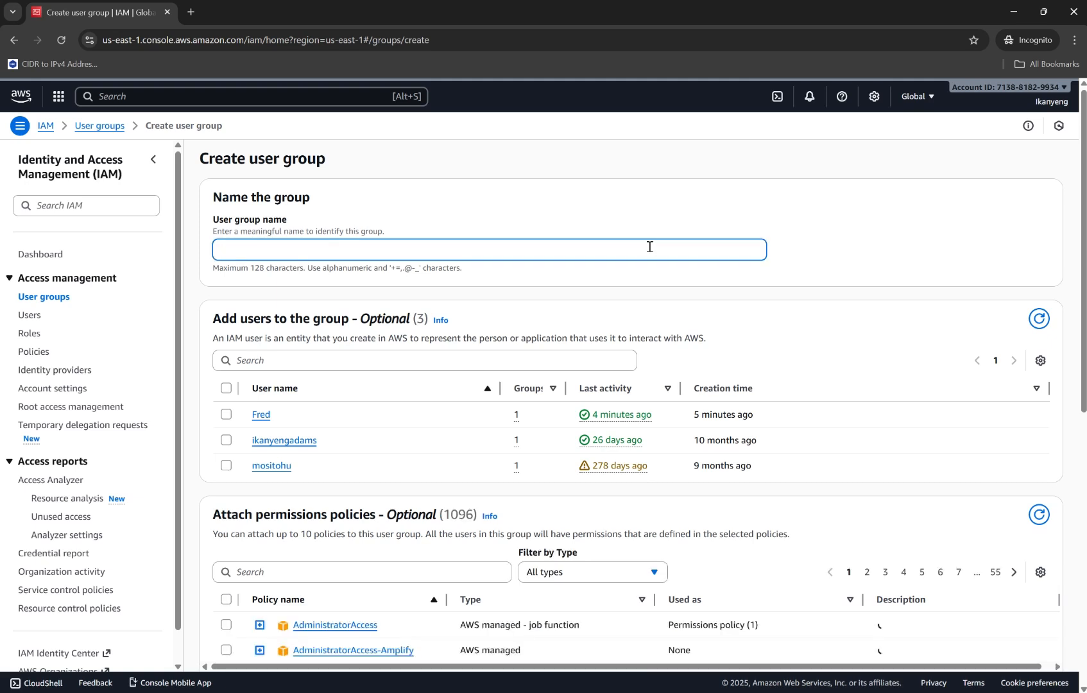
type("Deve")
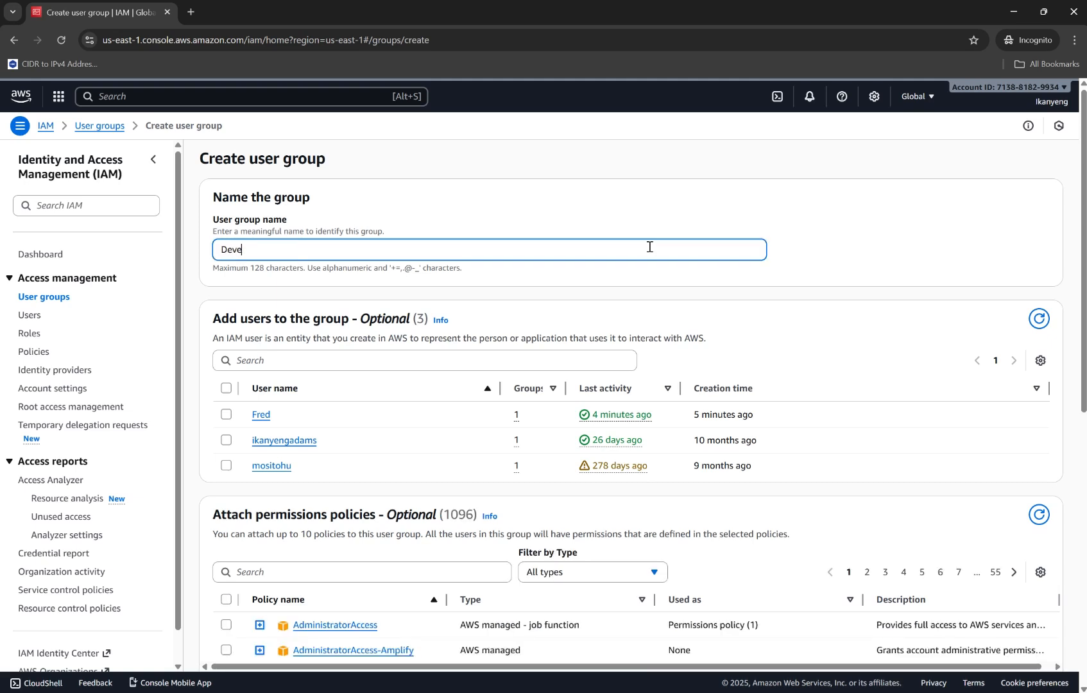
type("lopers")
left_click(228, 414)
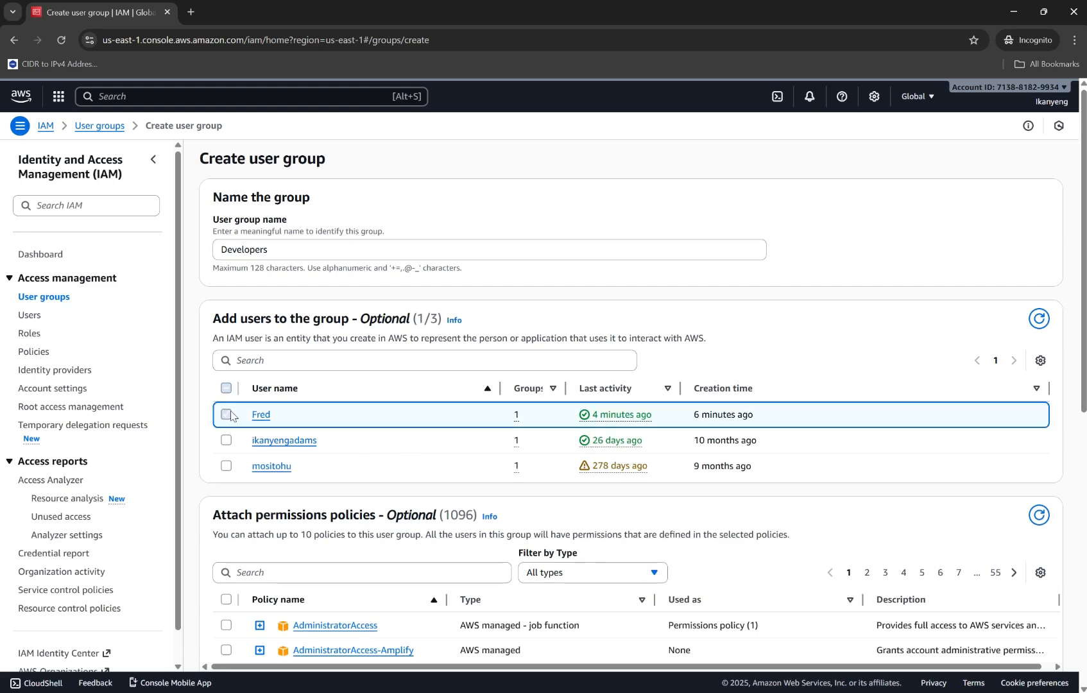
scroll(405, 458, "down", 1)
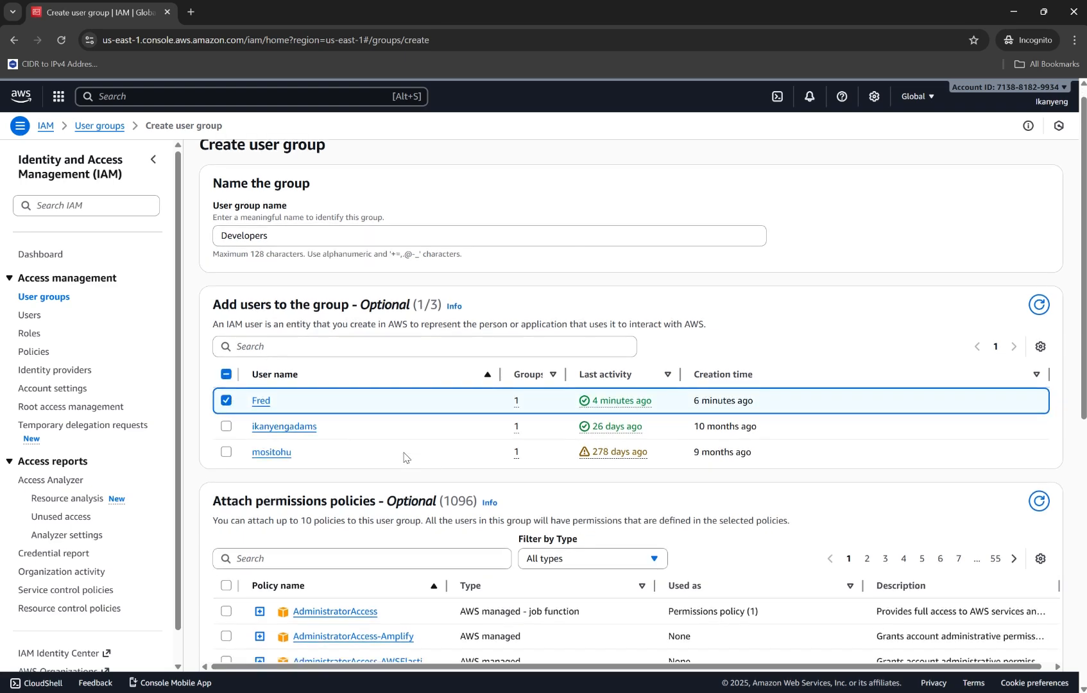
scroll(405, 458, "down", 4)
scroll(402, 457, "down", 2)
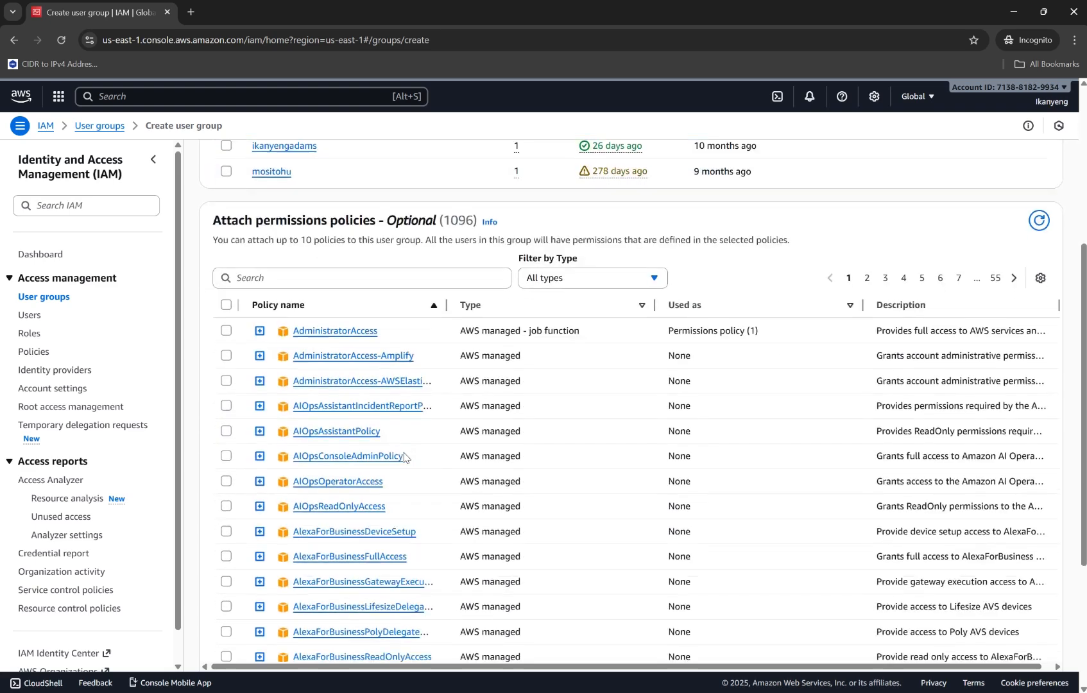
Filter policies by 's3fu', attach AmazonS3FullAccess, and create the Developers group
left_click(340, 254)
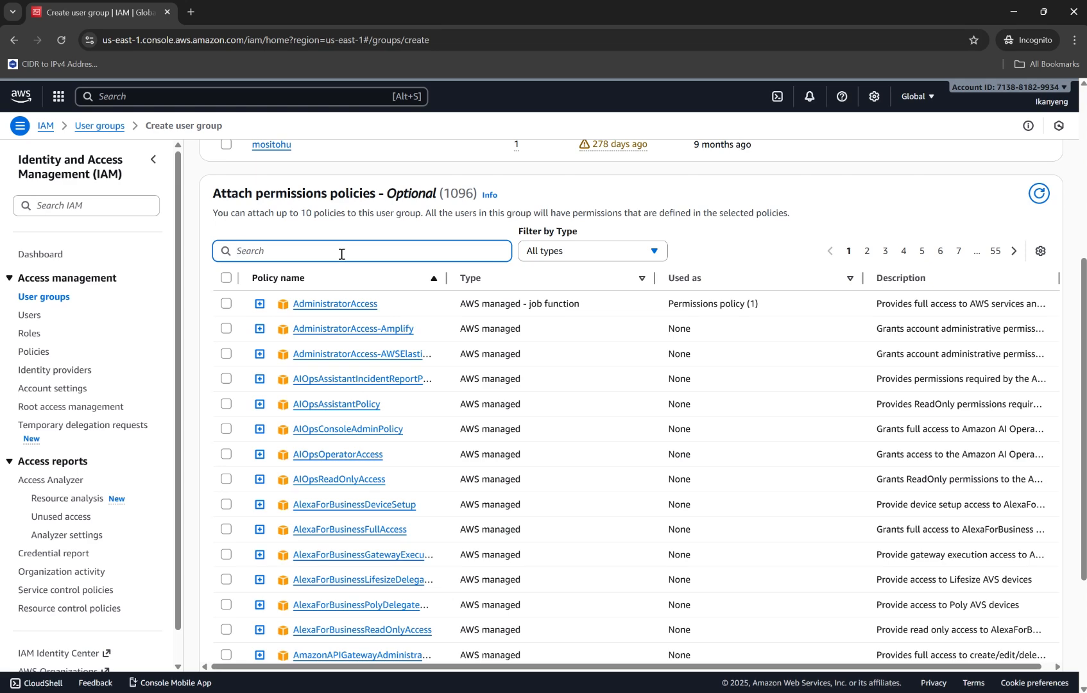
type("s3")
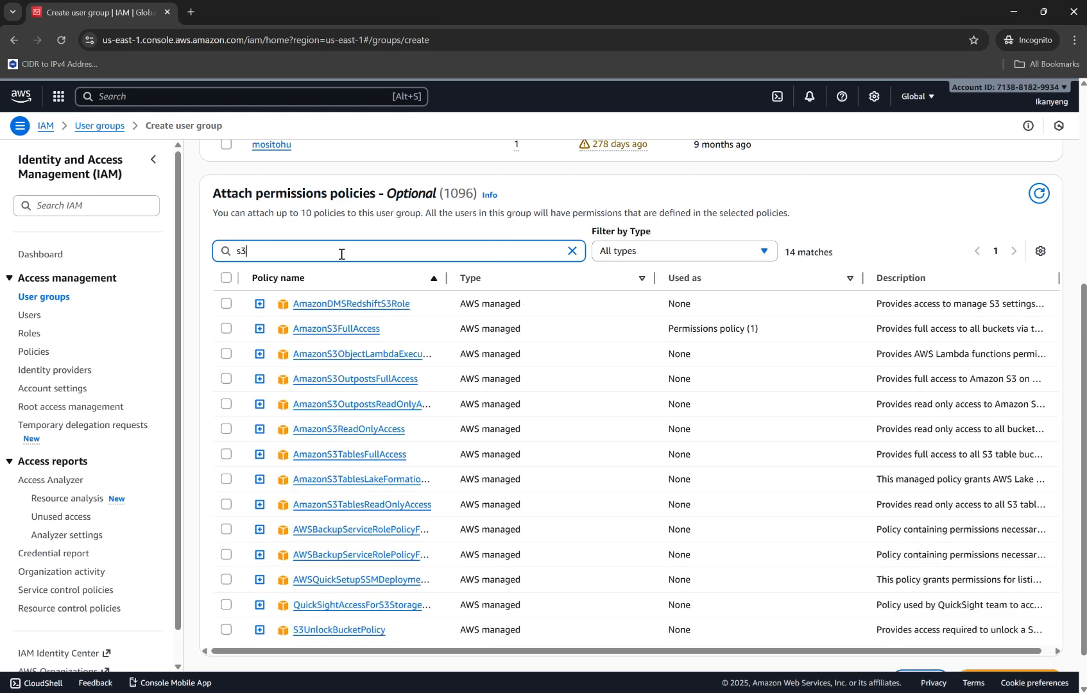
type("full")
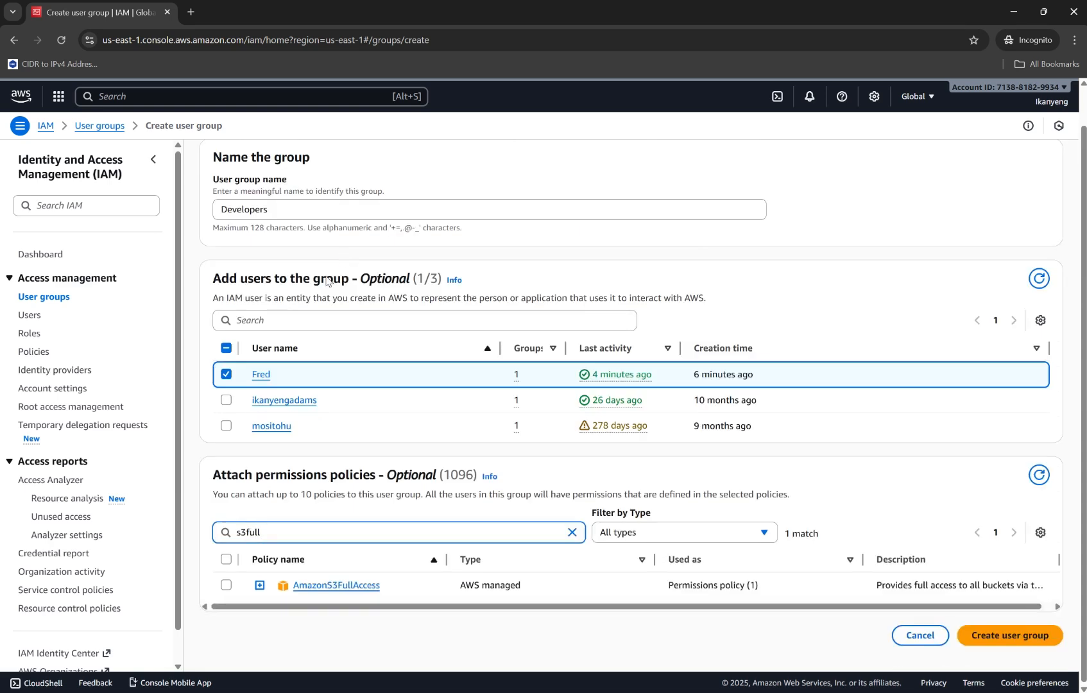
left_click(227, 591)
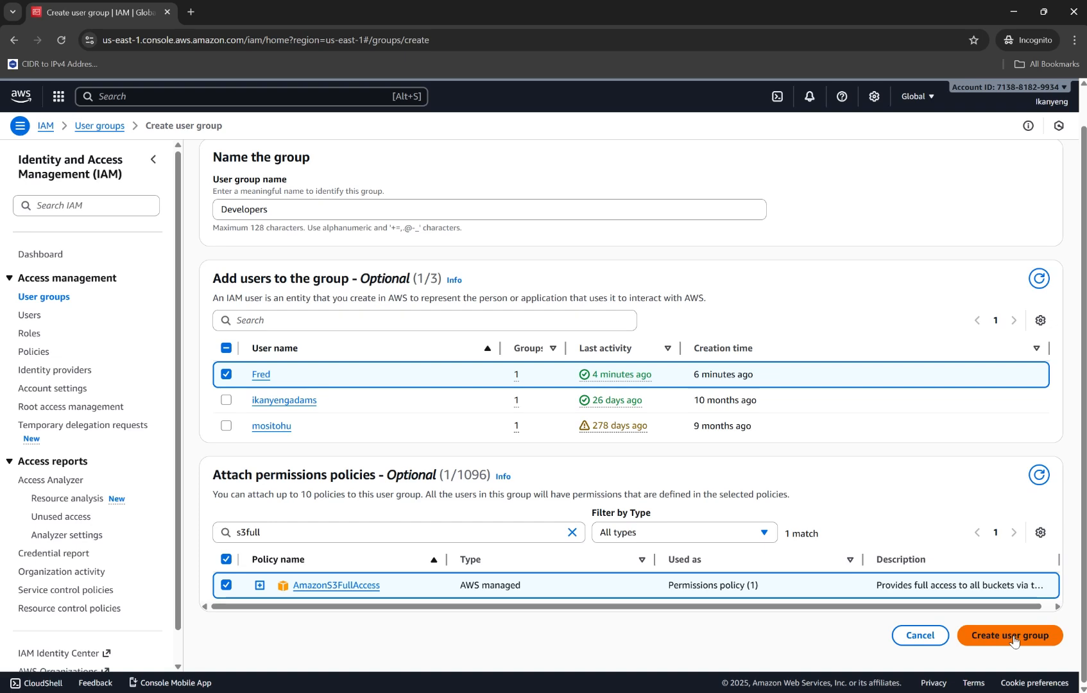
left_click(1012, 637)
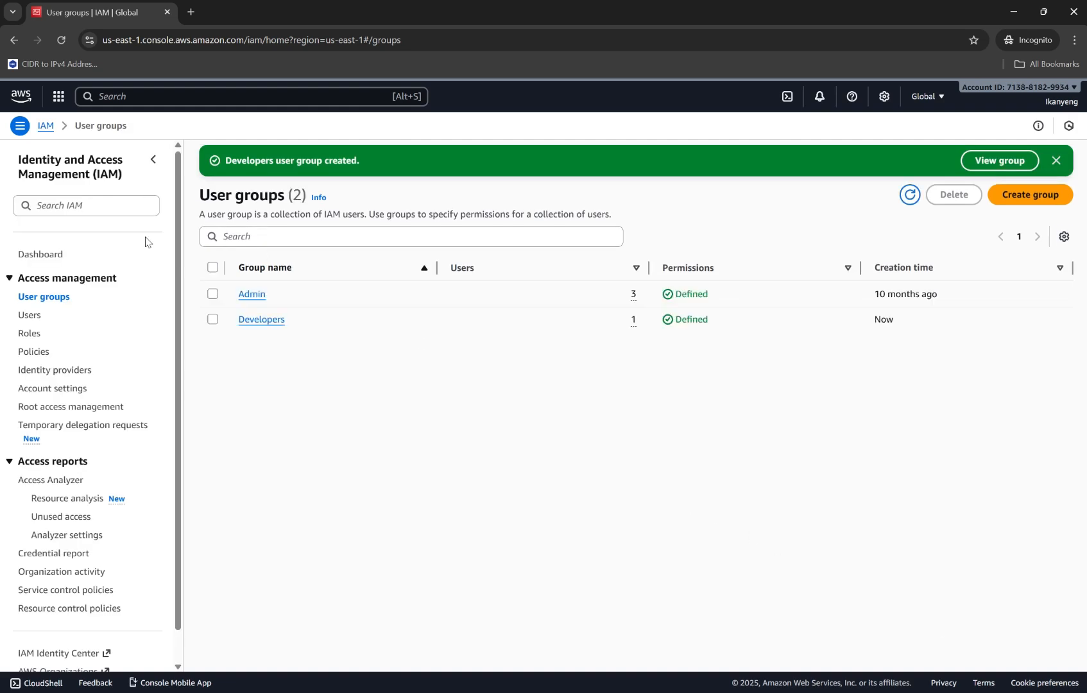
Open the Developers group and confirm AmazonS3FullAccess is its attached permission
left_click(279, 321)
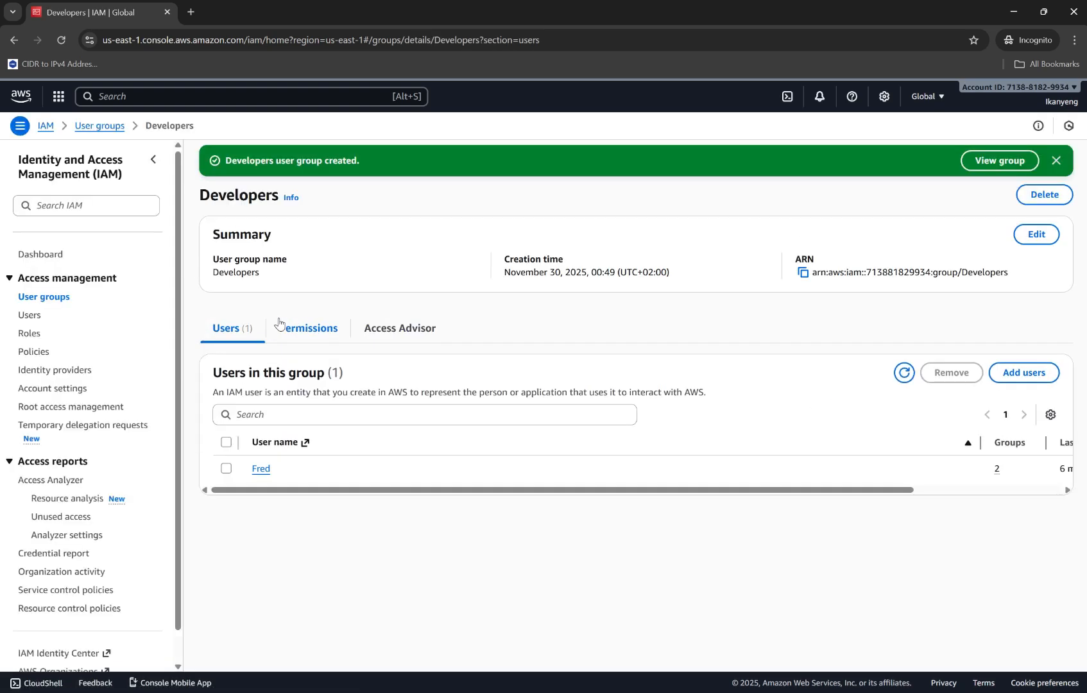
left_click(313, 330)
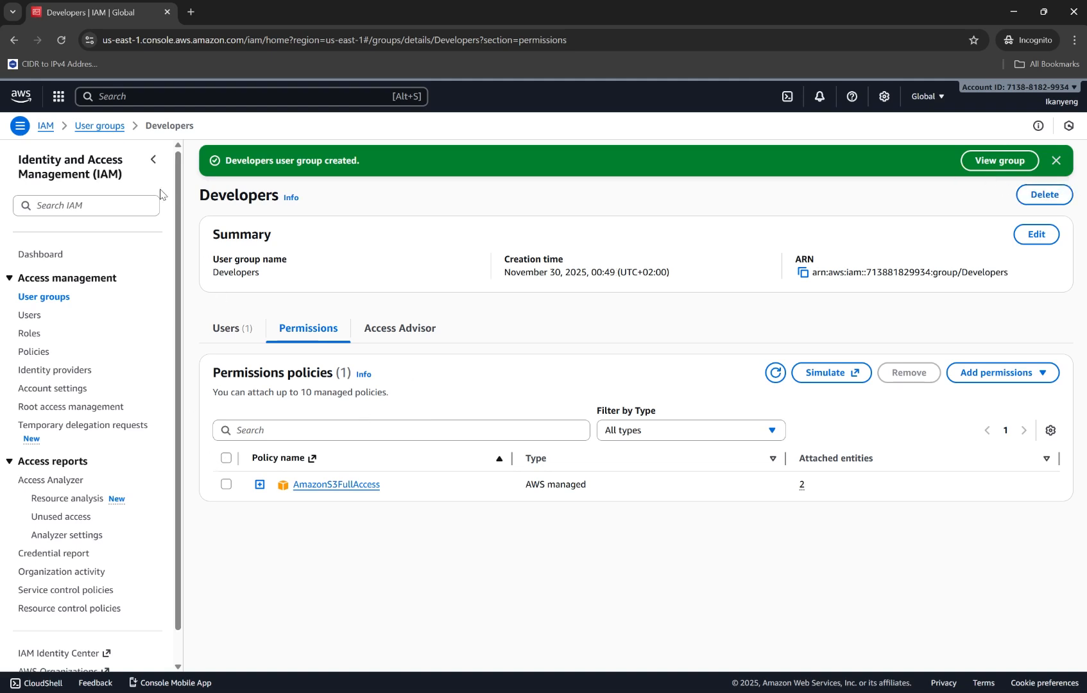
Remove the IAM user from the Admin group, leaving 2 users, and dismiss the notice
left_click(60, 296)
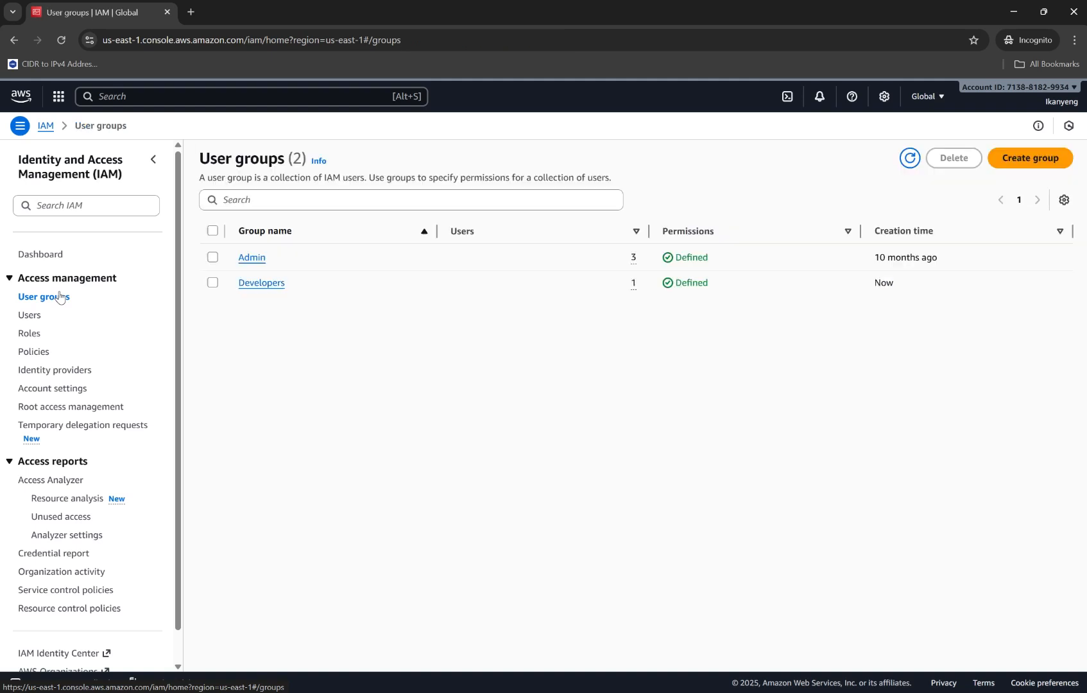
left_click(257, 260)
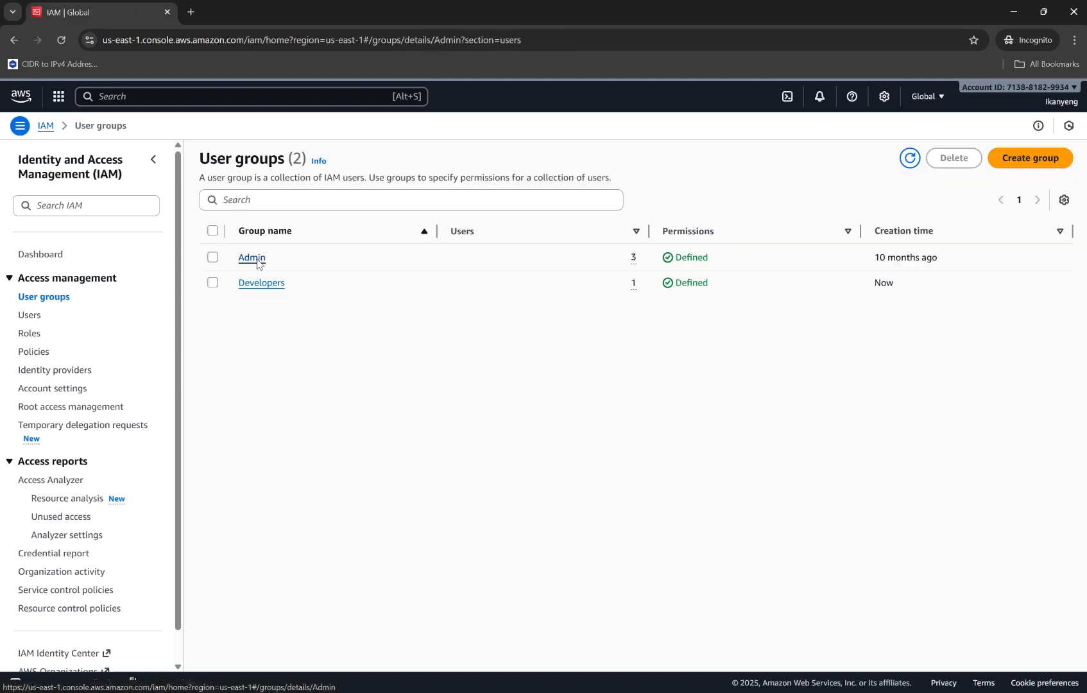
left_click(227, 433)
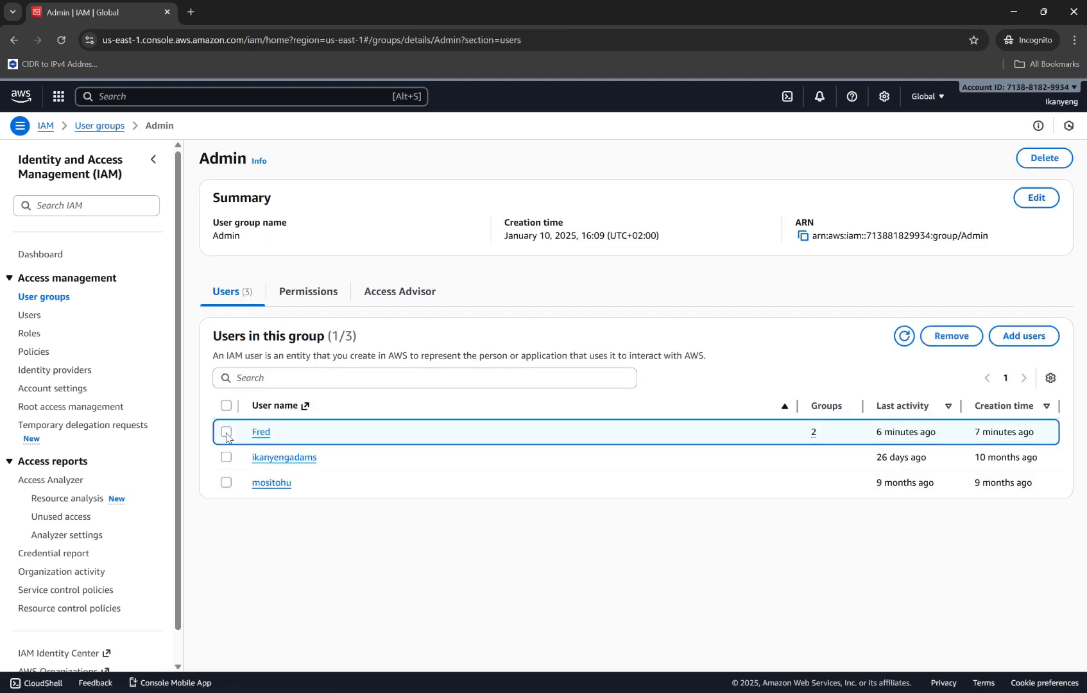
left_click(964, 339)
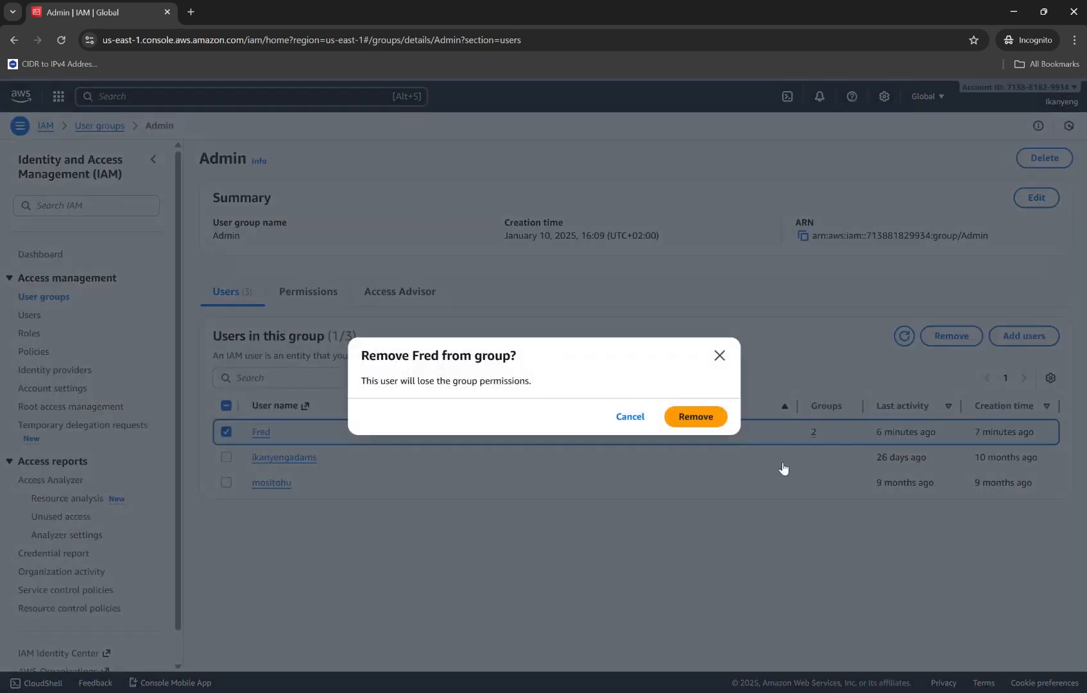
left_click(706, 418)
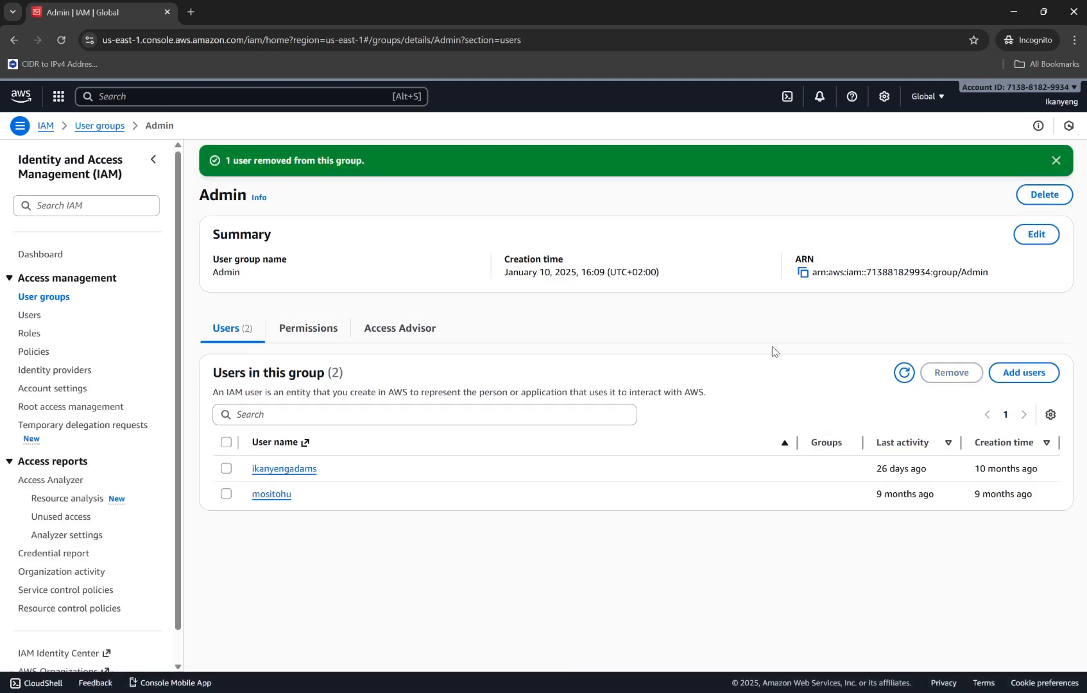
left_click(1056, 159)
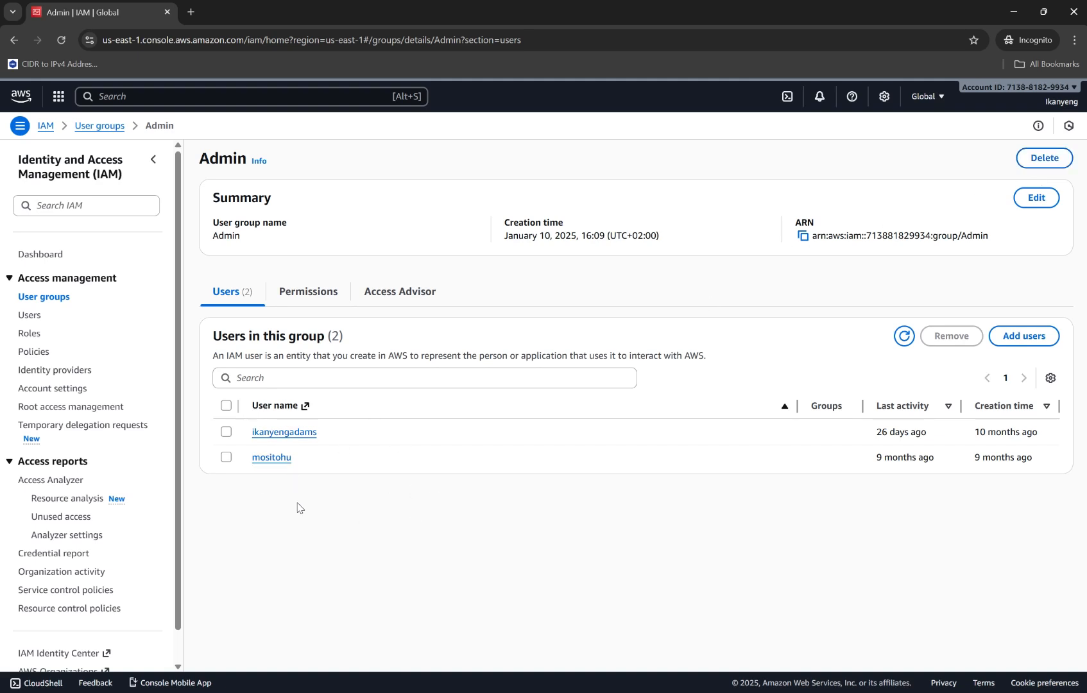
Sign out of the root account and return to the console sign-in page
left_click(1025, 97)
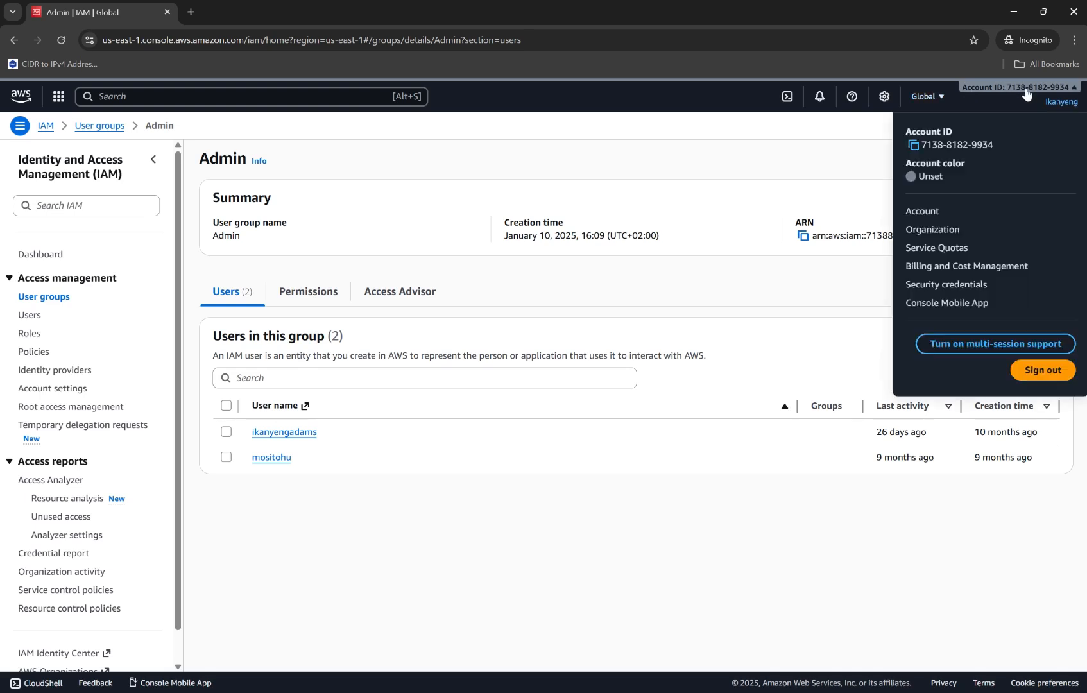
left_click(1040, 374)
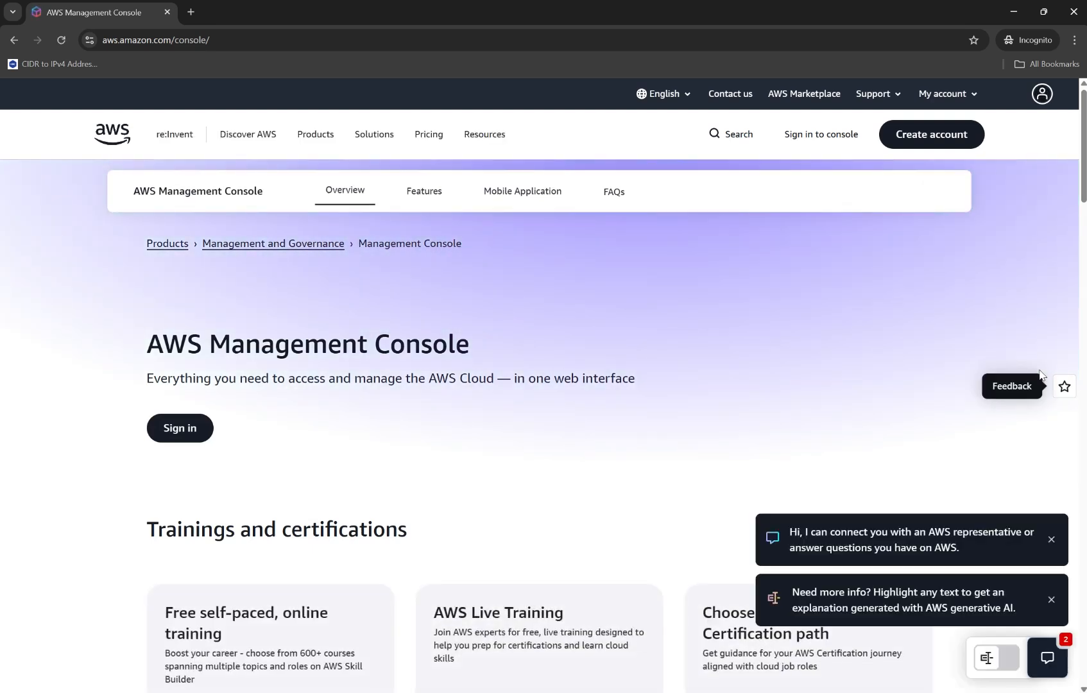
left_click(831, 141)
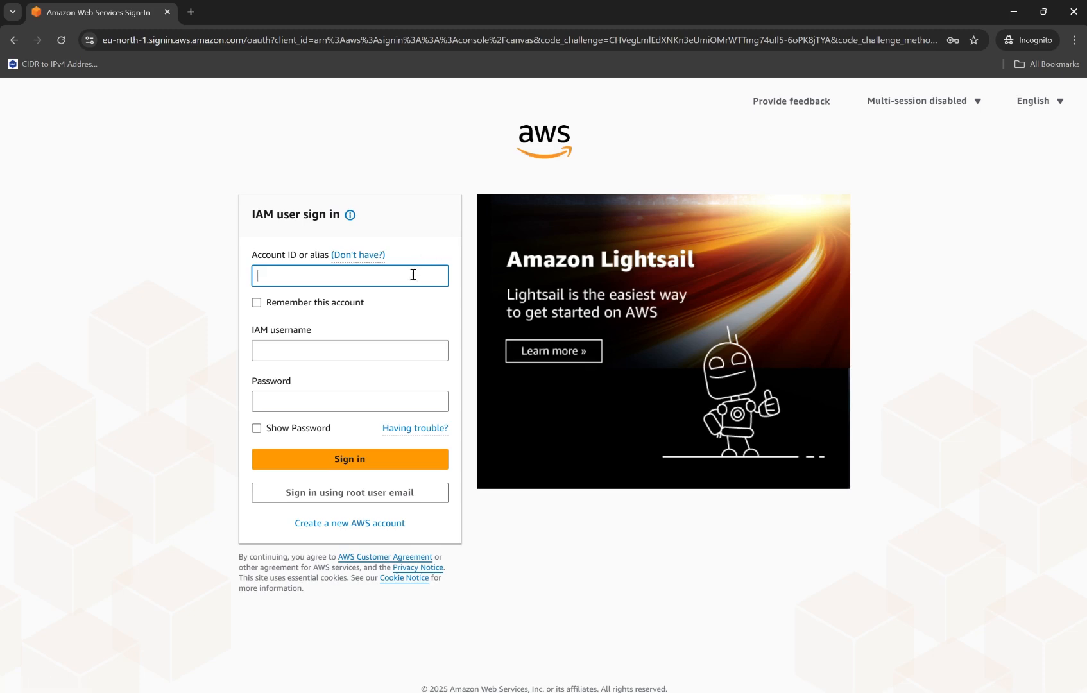
Sign in as the restricted IAM user with the saved account alias, its username and password
left_click(347, 280)
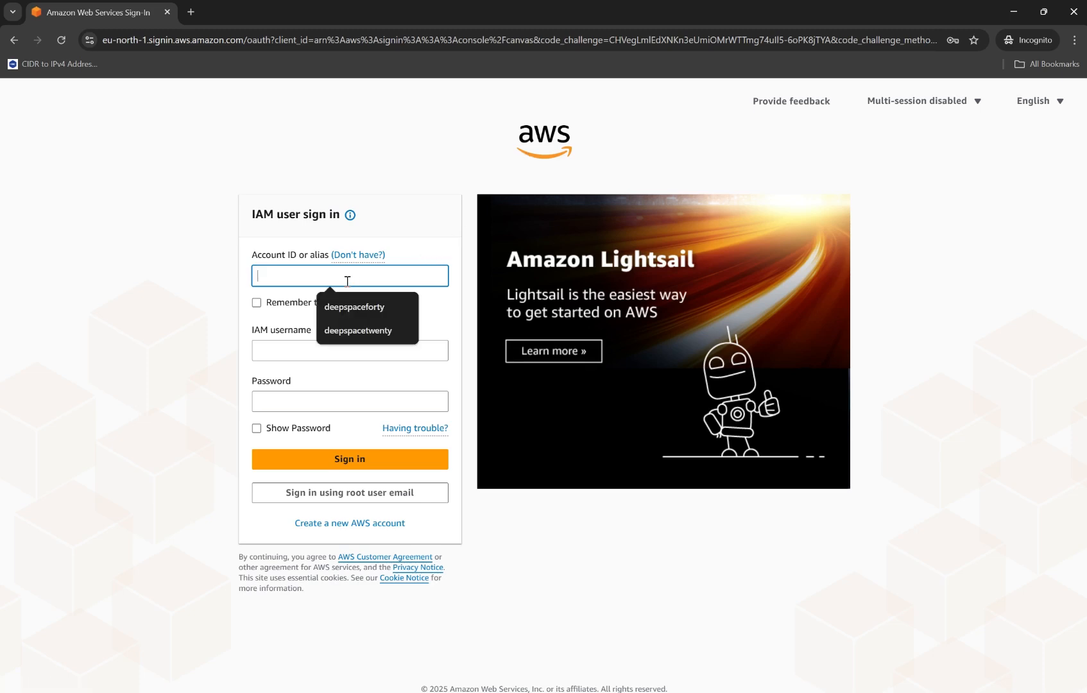
left_click(357, 329)
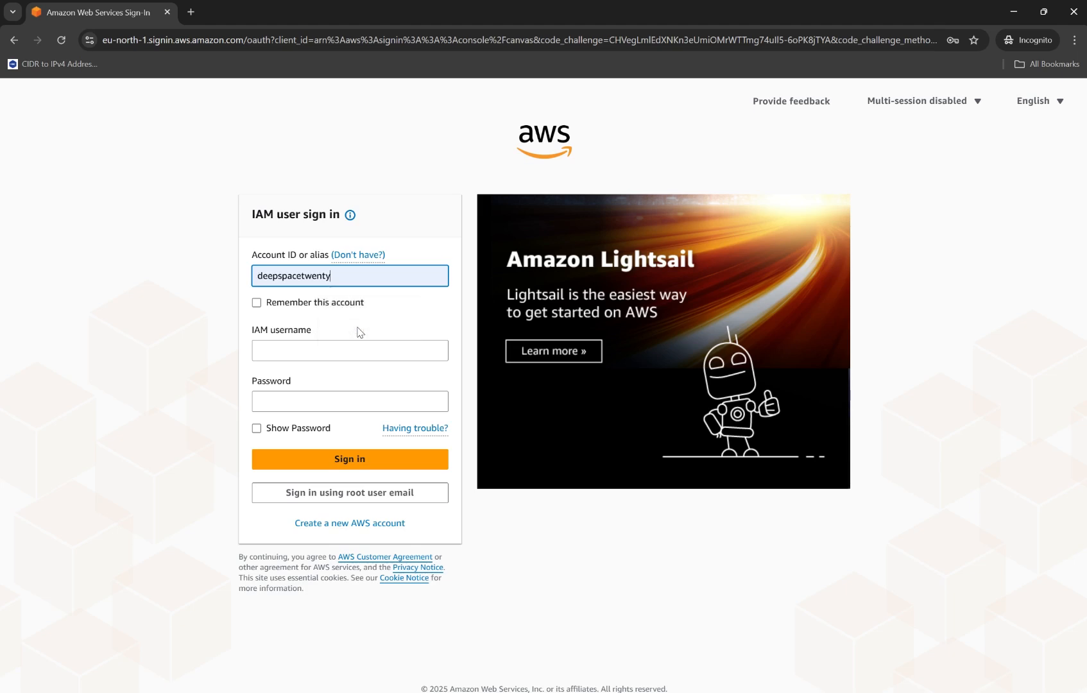
left_click(313, 350)
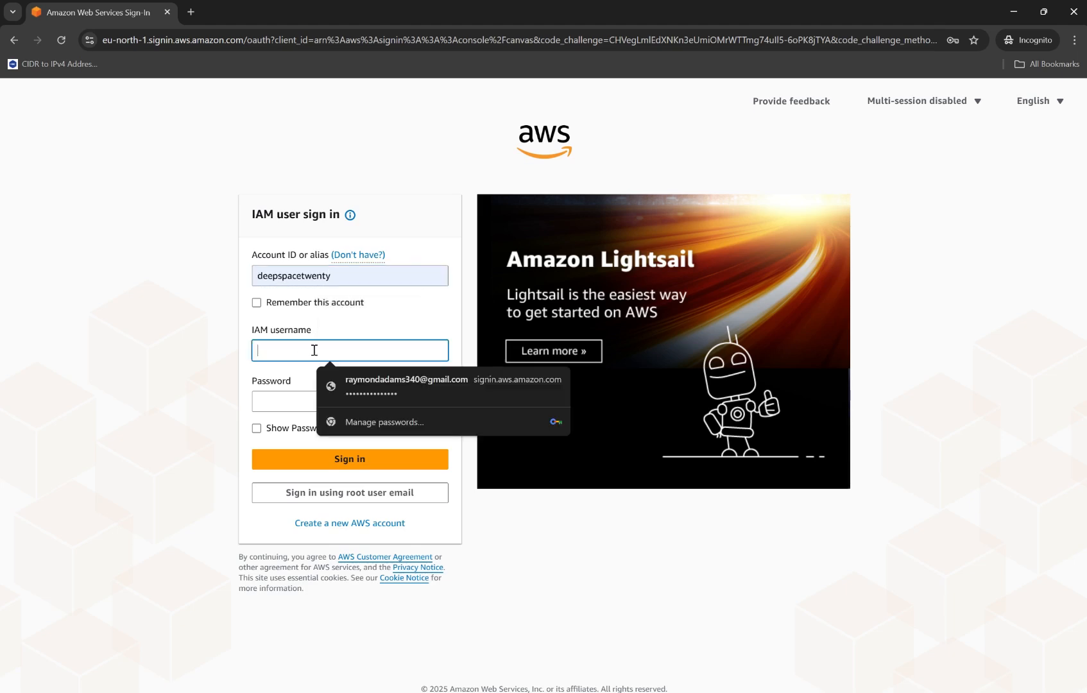
type("Fred")
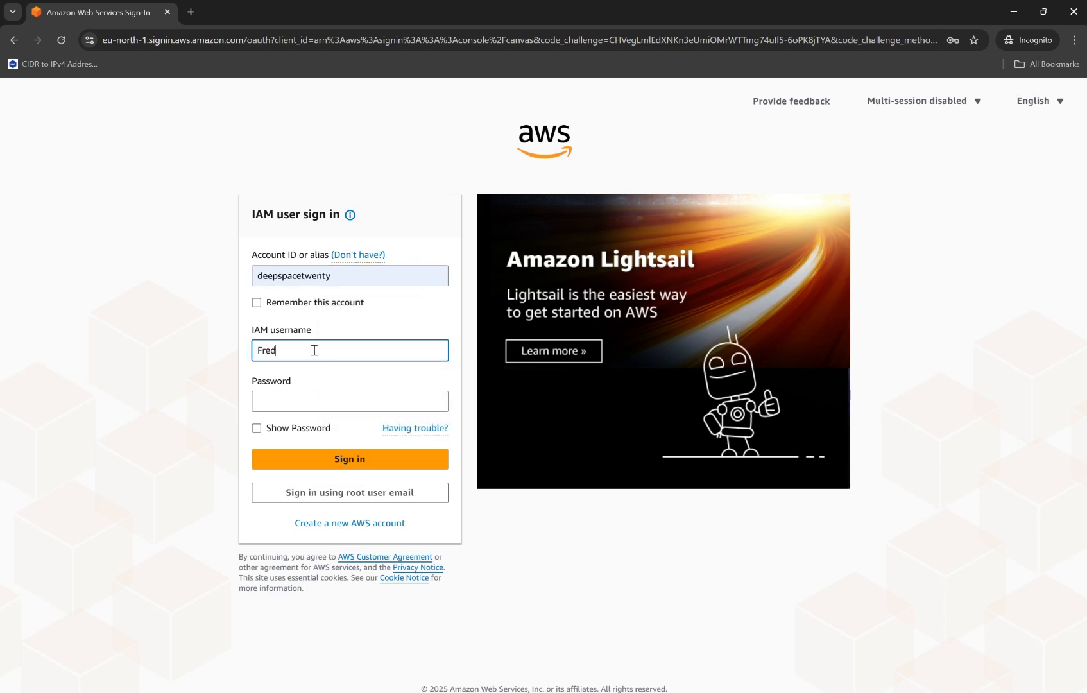
left_click(305, 405)
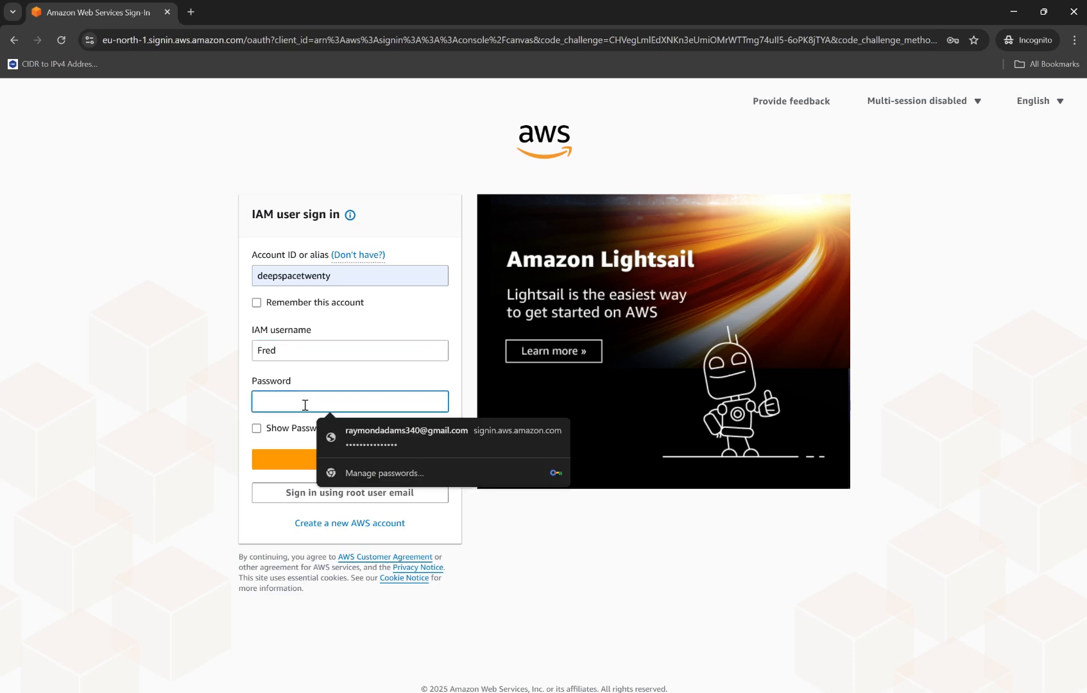
type("••••••••••••")
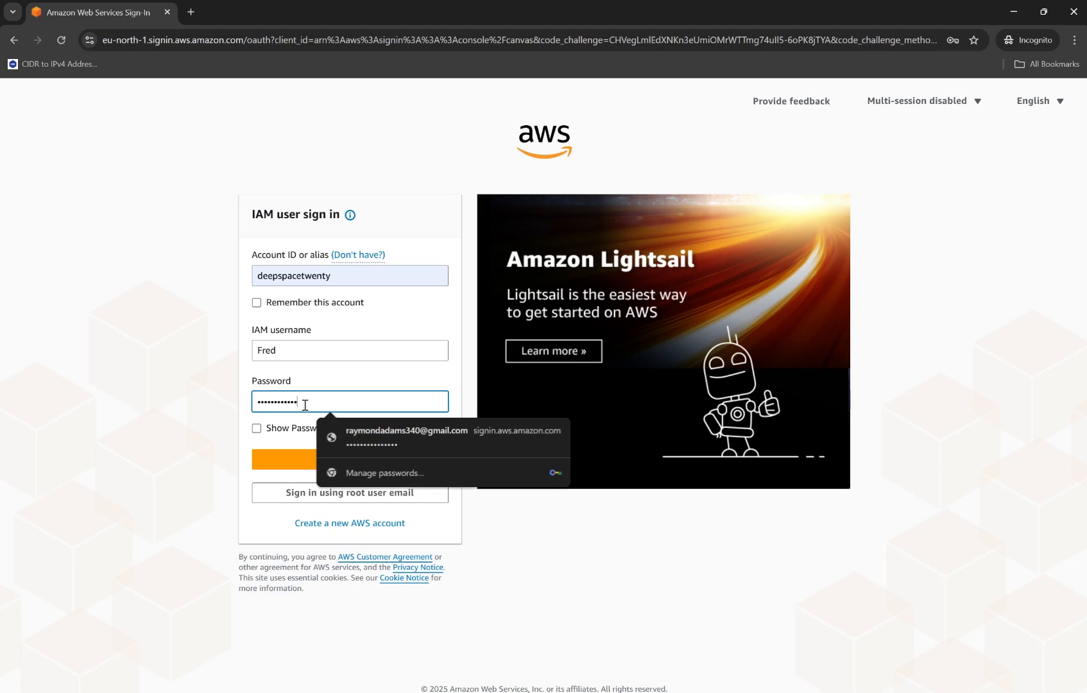
type("•")
key("Return")
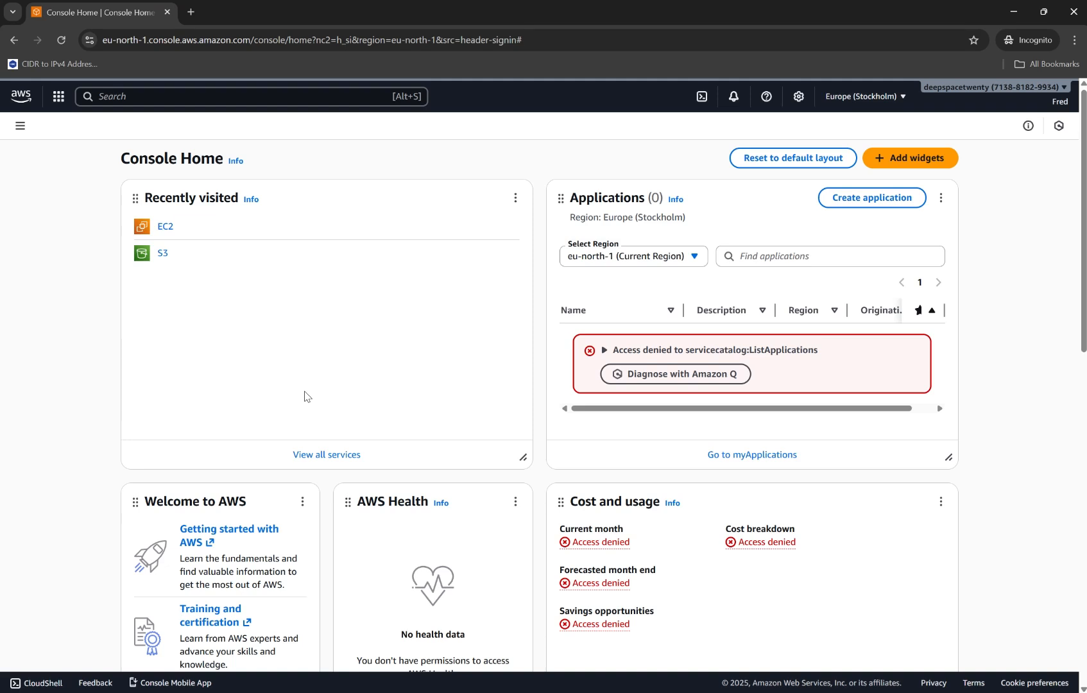
scroll(623, 435, "down", 1)
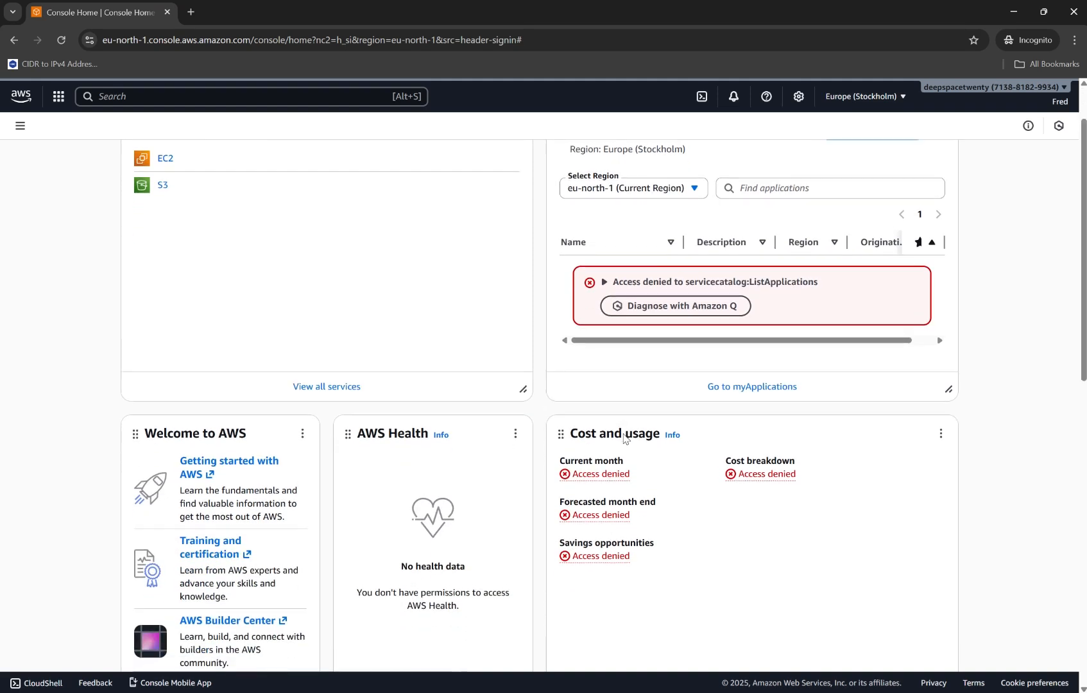
scroll(624, 434, "down", 1)
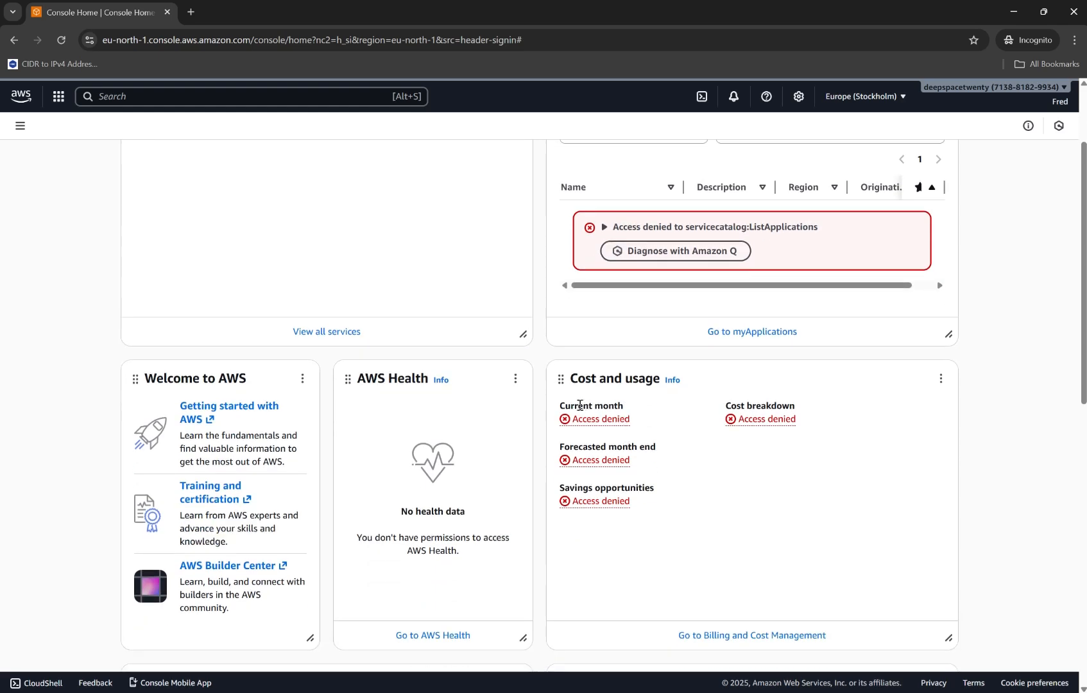
scroll(723, 529, "up", 2)
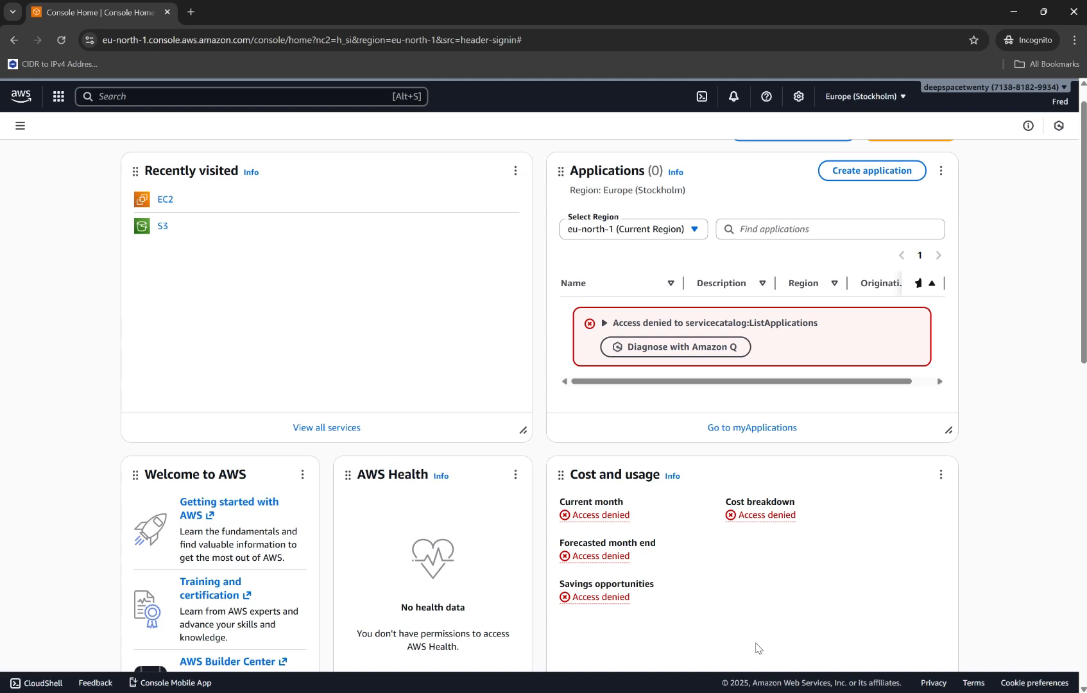
scroll(759, 649, "up", 1)
scroll(756, 648, "up", 1)
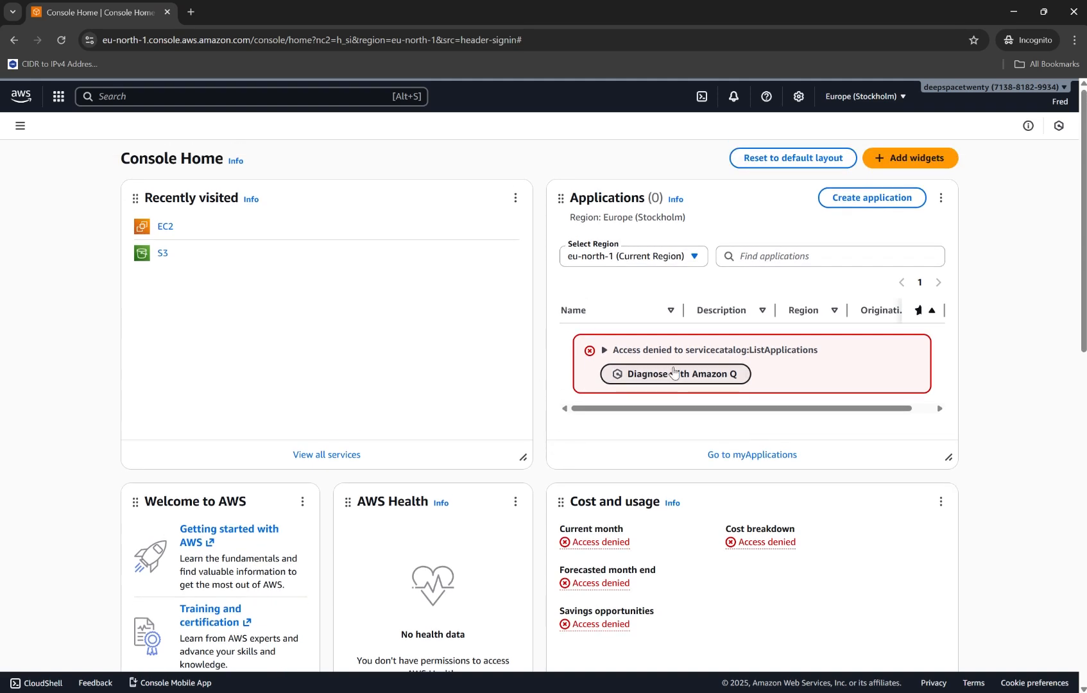
left_click(158, 94)
As Fred, open the EC2 dashboard, which shows API errors, then open the S3 service
type("EC2")
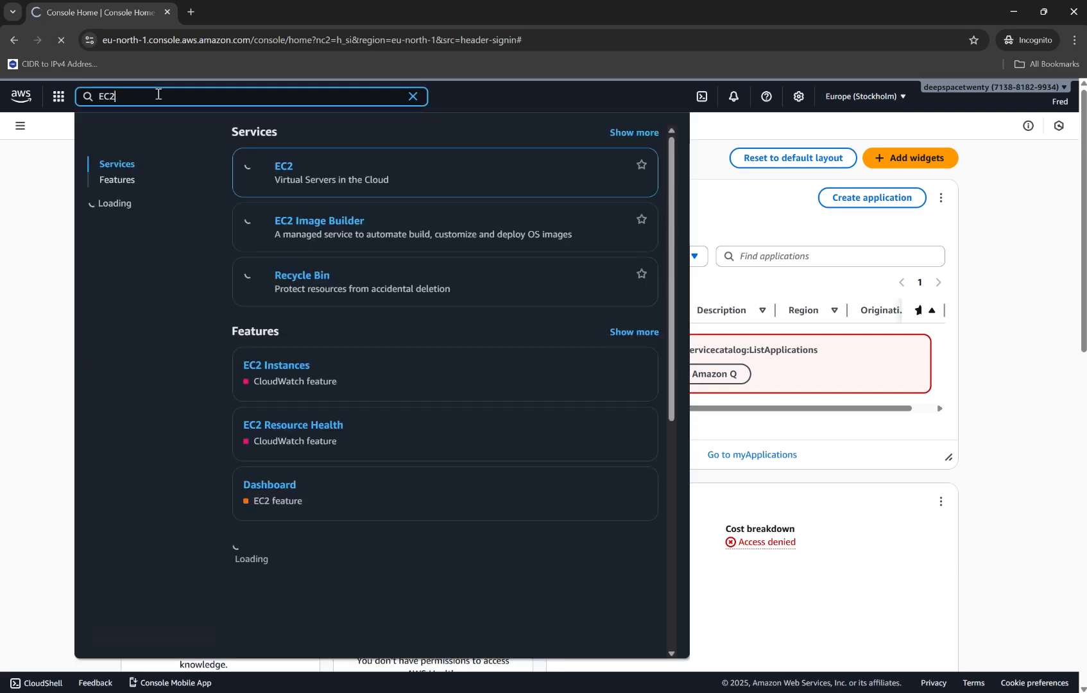
left_click(324, 191)
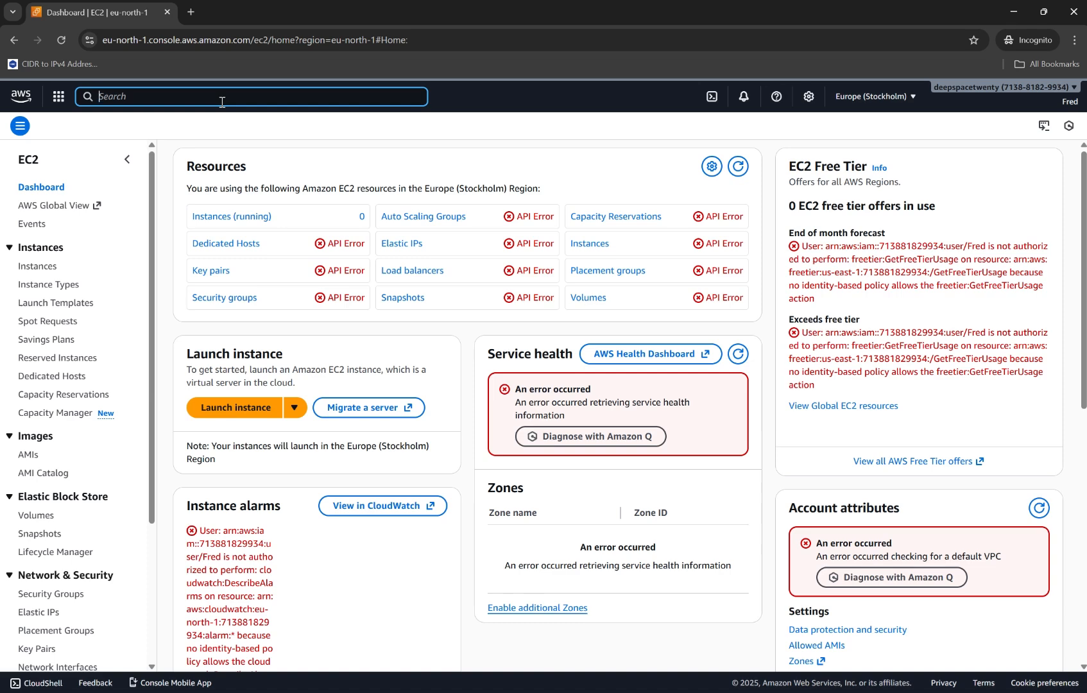
type("E")
key("BackSpace")
type("S3")
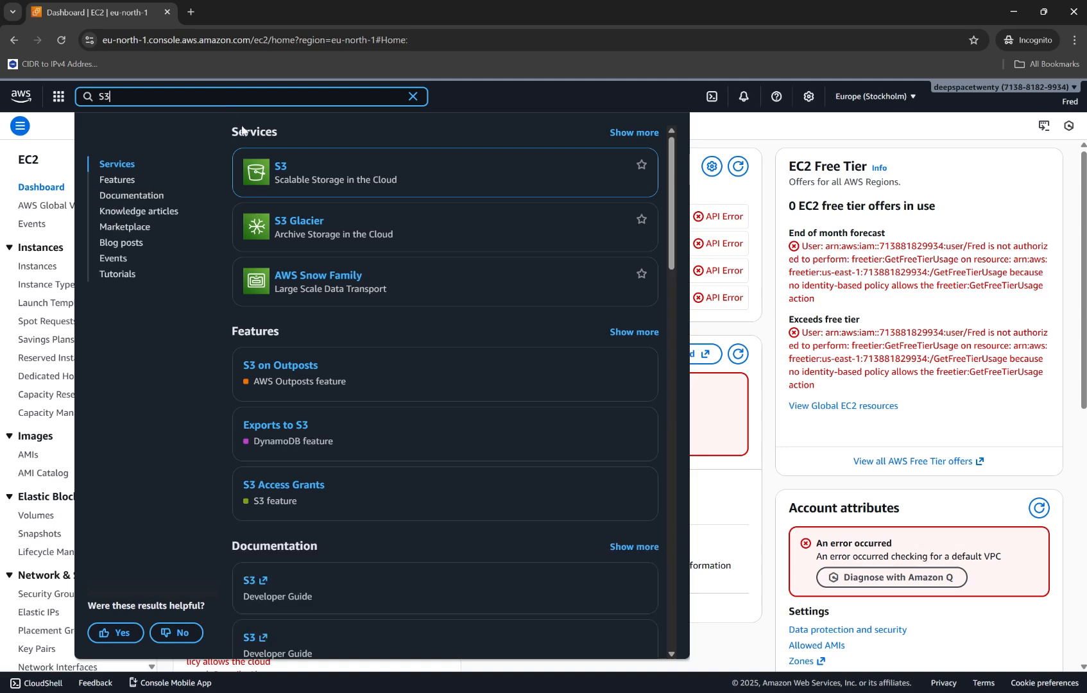
left_click(282, 172)
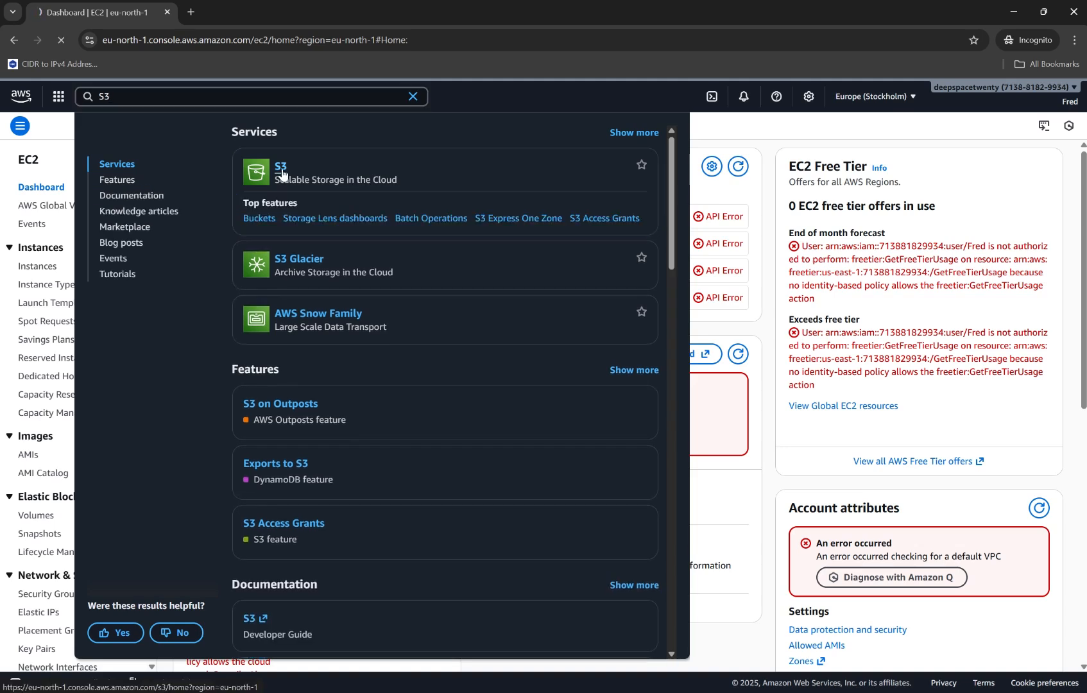